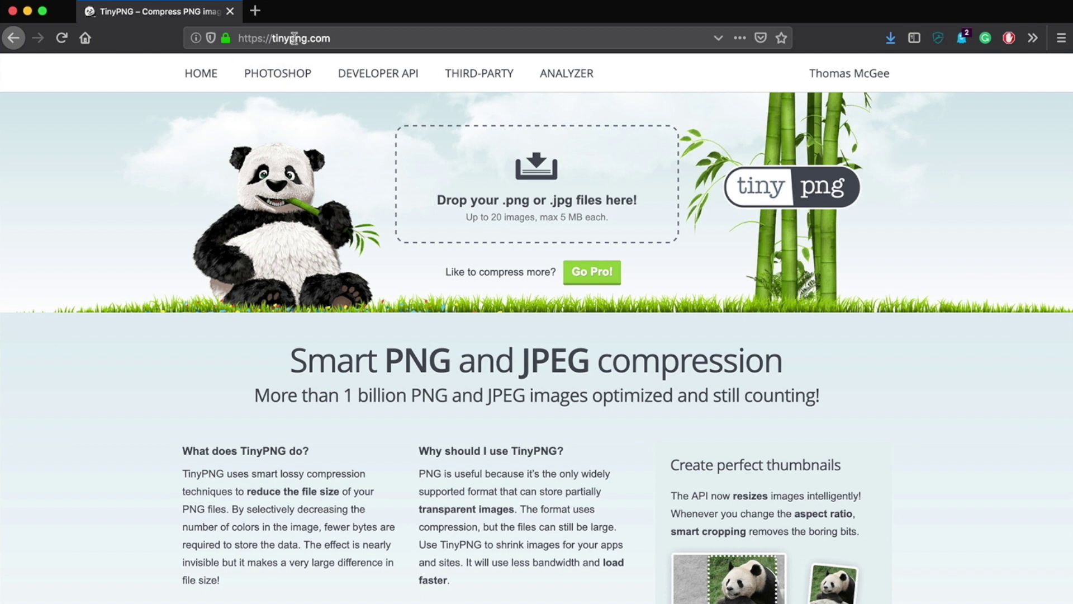
Search the web for "pexels" in a new browser tab and open the Pexels free stock photos site.
{"action": "left_click", "coordinate": [970, 329]}
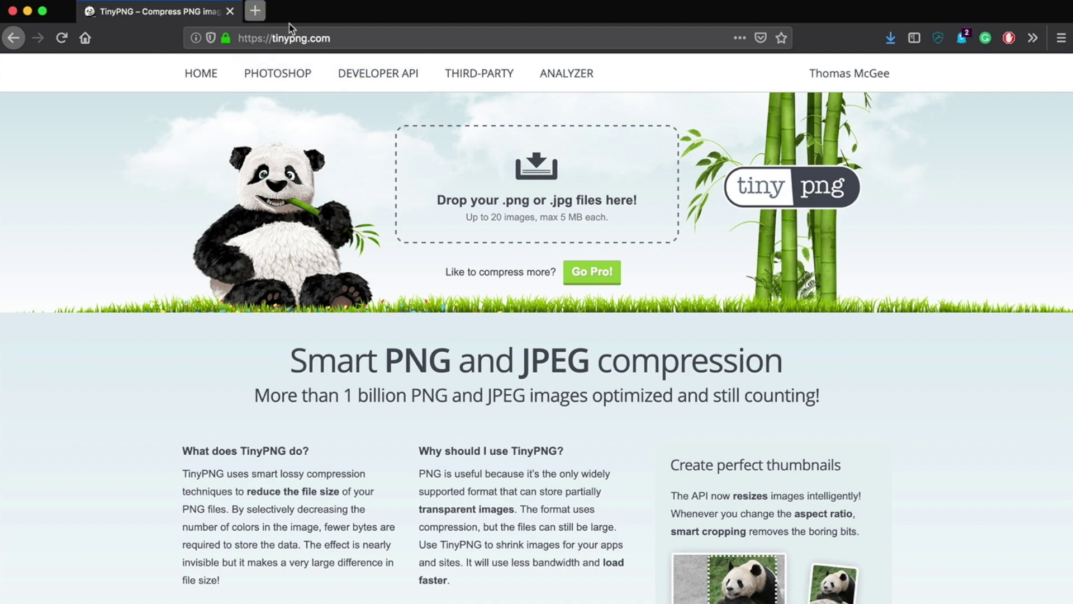
{"action": "left_click", "coordinate": [255, 12]}
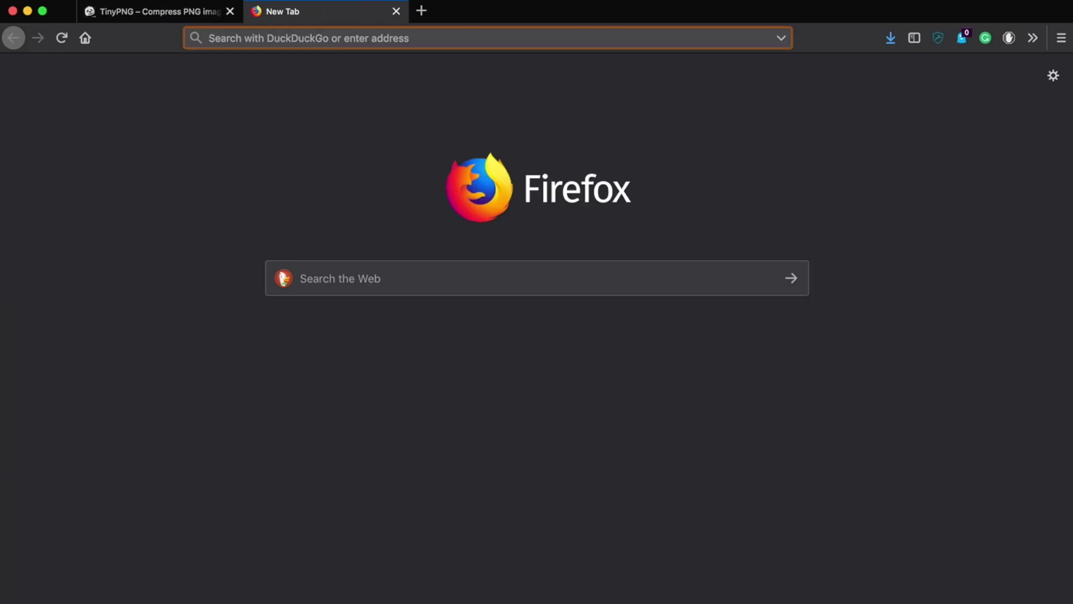
{"action": "type", "text": "pexels"}
{"action": "key", "text": "Return"}
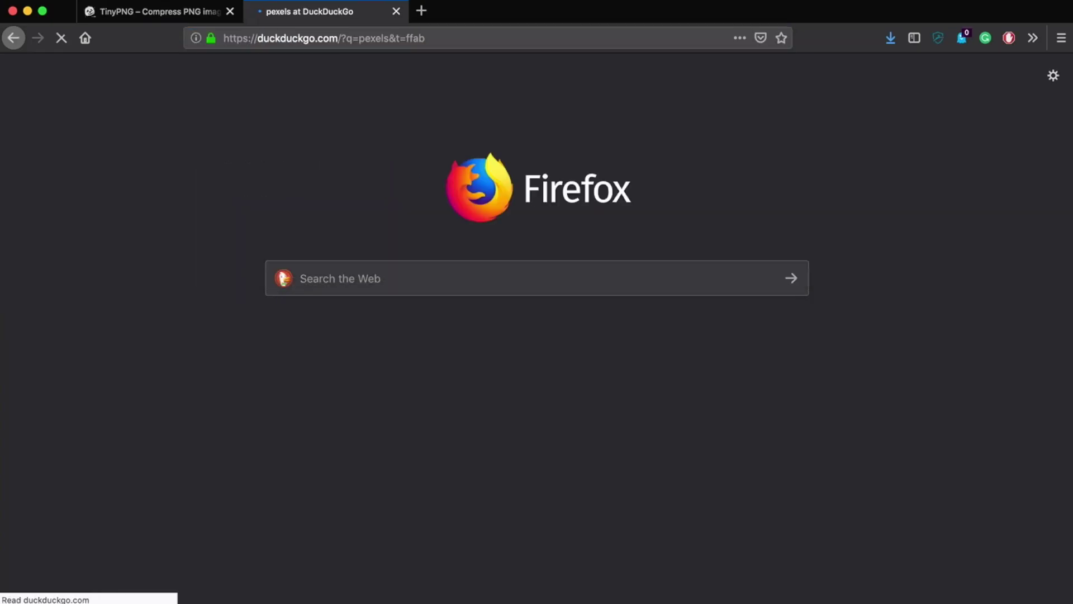
{"action": "scroll", "coordinate": [537, 326], "scroll_direction": "down", "scroll_amount": 2}
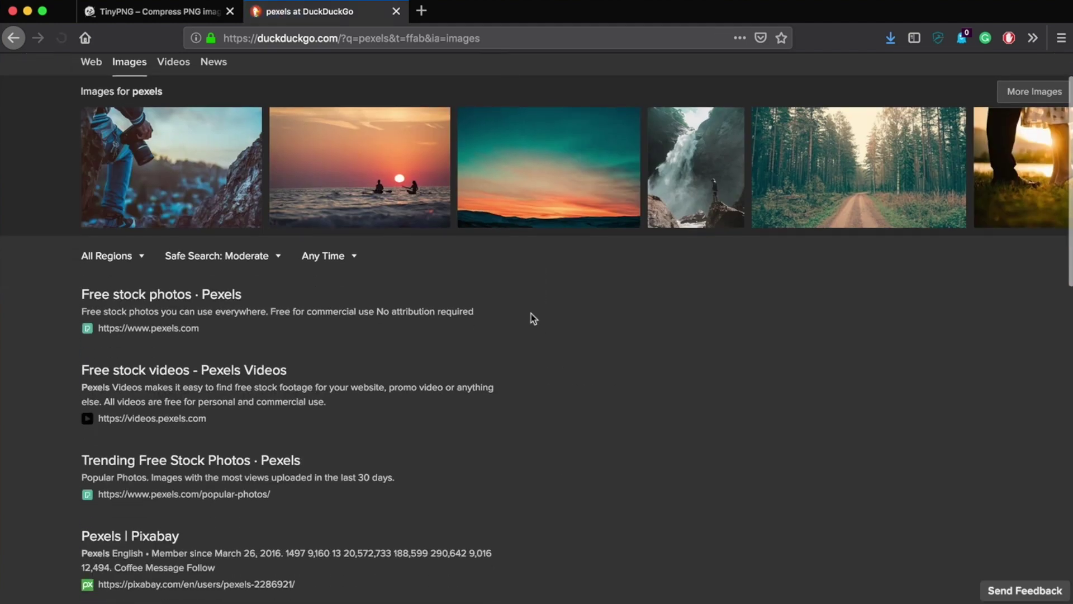
{"action": "left_click", "coordinate": [213, 295]}
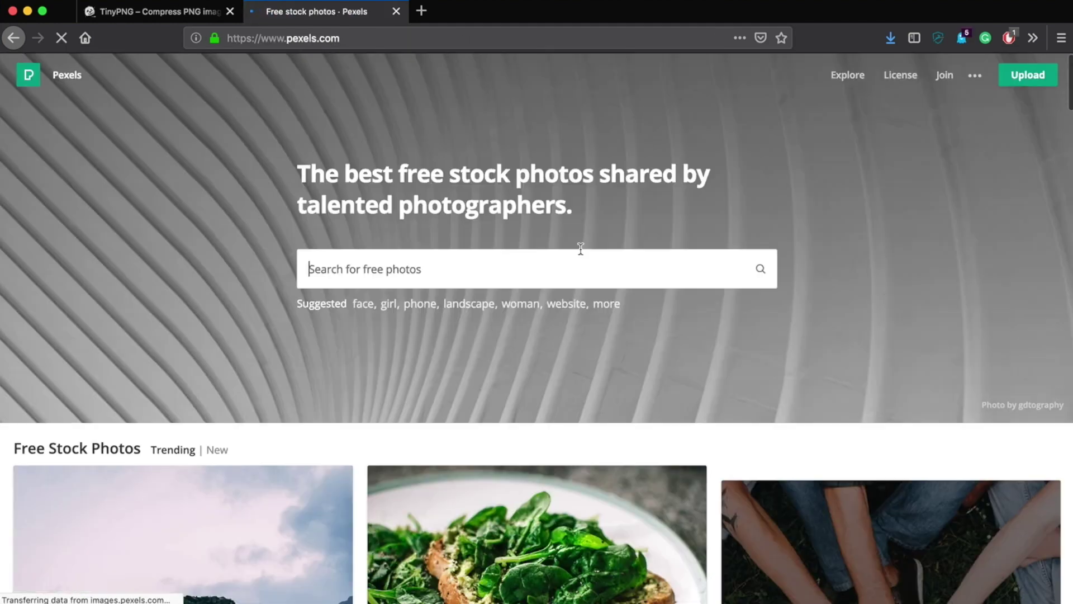
Find the city skyline photo with the tall tower among the trending photos on Pexels and download it.
{"action": "scroll", "coordinate": [688, 252], "scroll_direction": "down", "scroll_amount": 5}
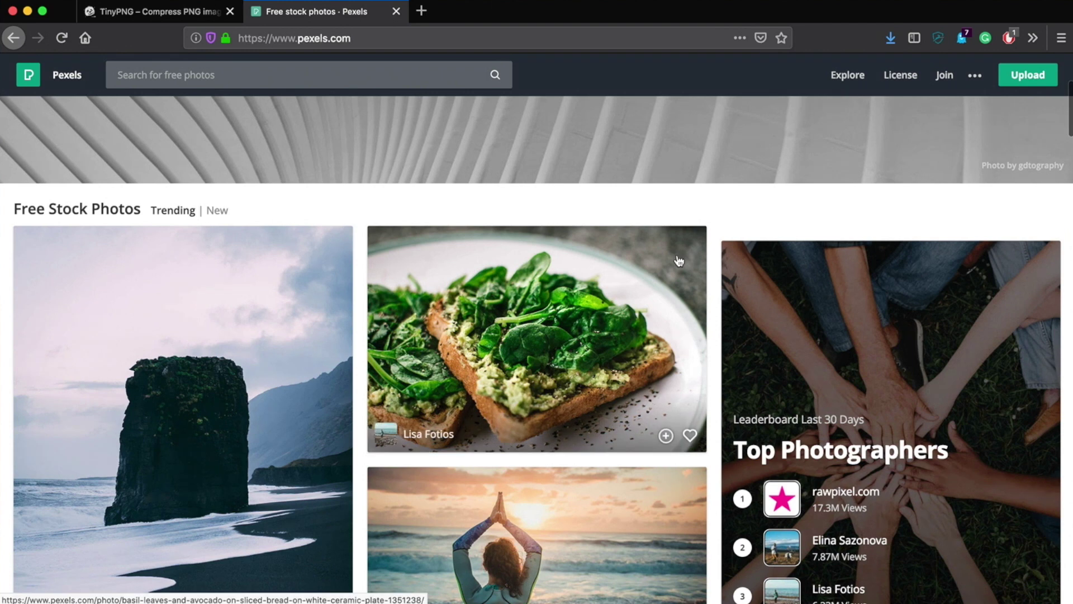
{"action": "scroll", "coordinate": [679, 262], "scroll_direction": "down", "scroll_amount": 1}
{"action": "scroll", "coordinate": [399, 347], "scroll_direction": "down", "scroll_amount": 5}
{"action": "scroll", "coordinate": [346, 359], "scroll_direction": "down", "scroll_amount": 3}
{"action": "scroll", "coordinate": [177, 316], "scroll_direction": "down", "scroll_amount": 4}
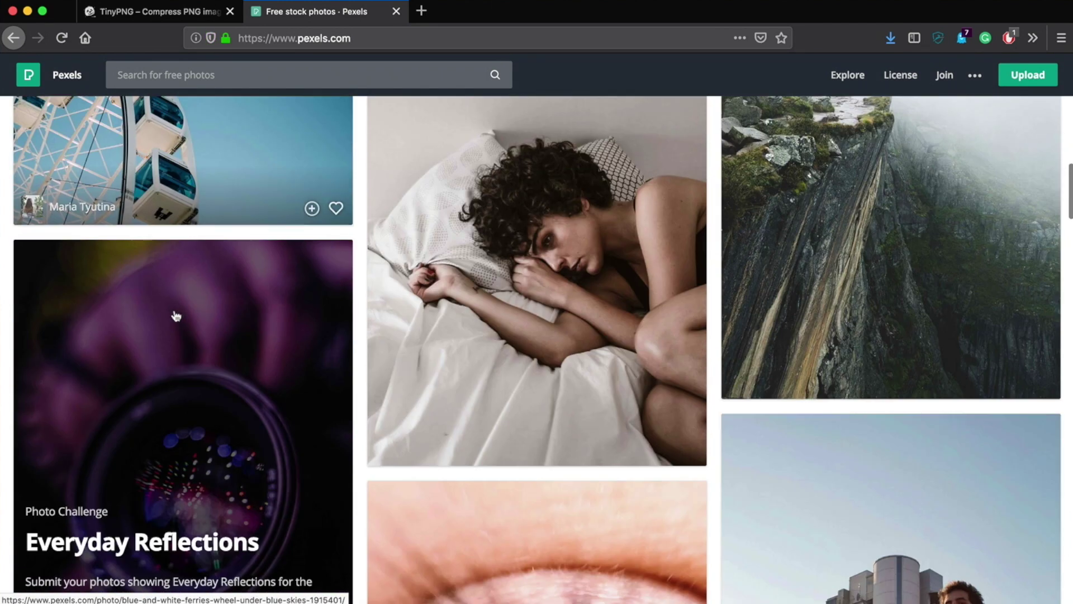
{"action": "scroll", "coordinate": [168, 327], "scroll_direction": "down", "scroll_amount": 7}
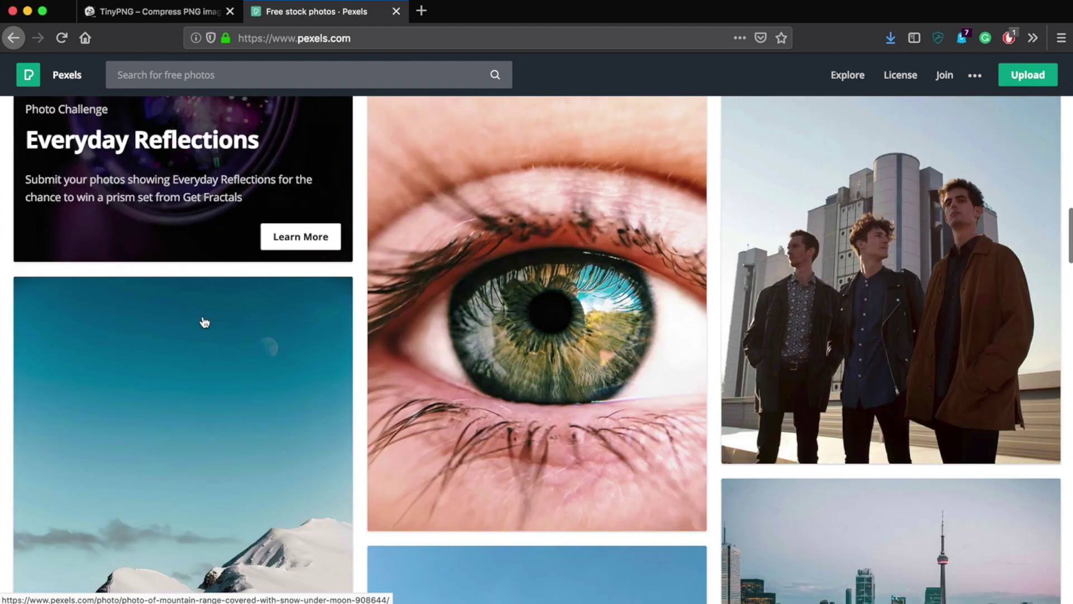
{"action": "scroll", "coordinate": [205, 323], "scroll_direction": "down", "scroll_amount": 5}
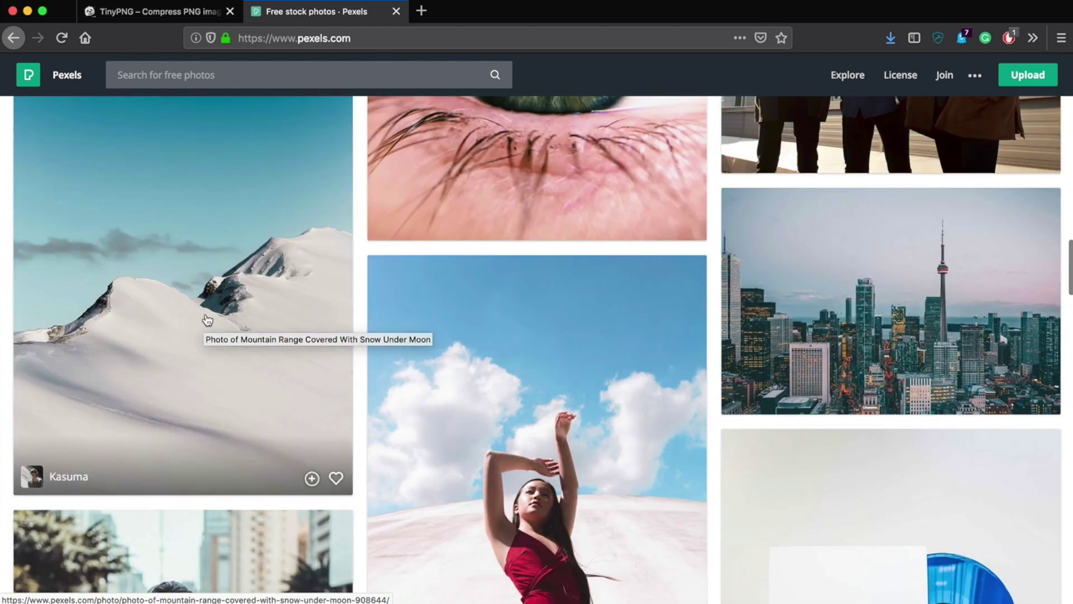
{"action": "left_click", "coordinate": [949, 232]}
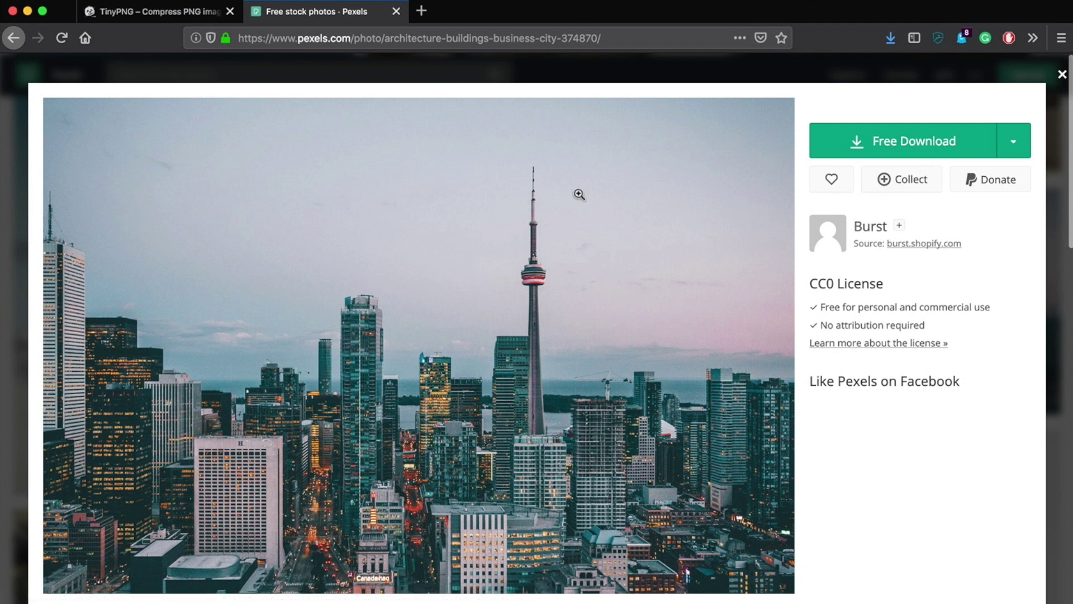
{"action": "left_click", "coordinate": [950, 141]}
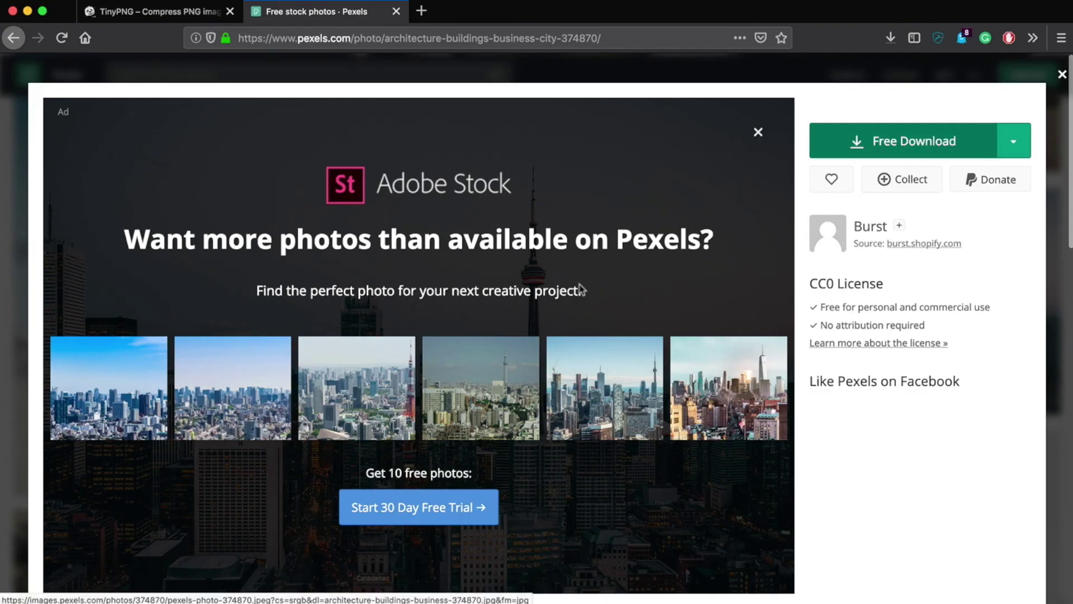
View the downloaded skyline photo at large size from the Downloads folder and bring up its file information.
{"action": "left_click", "coordinate": [1054, 601]}
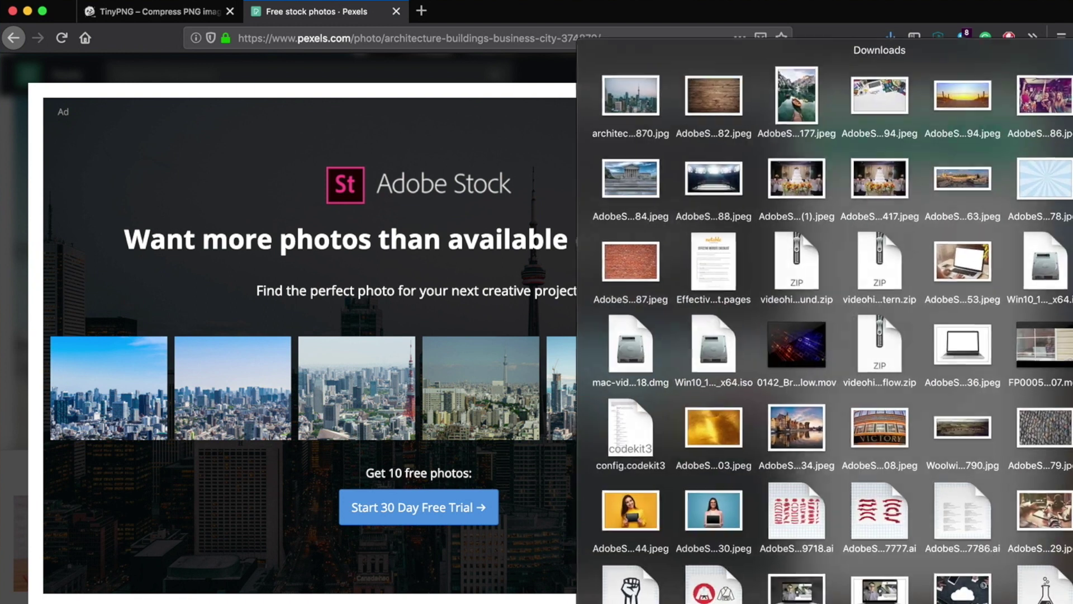
{"action": "left_click", "coordinate": [618, 109]}
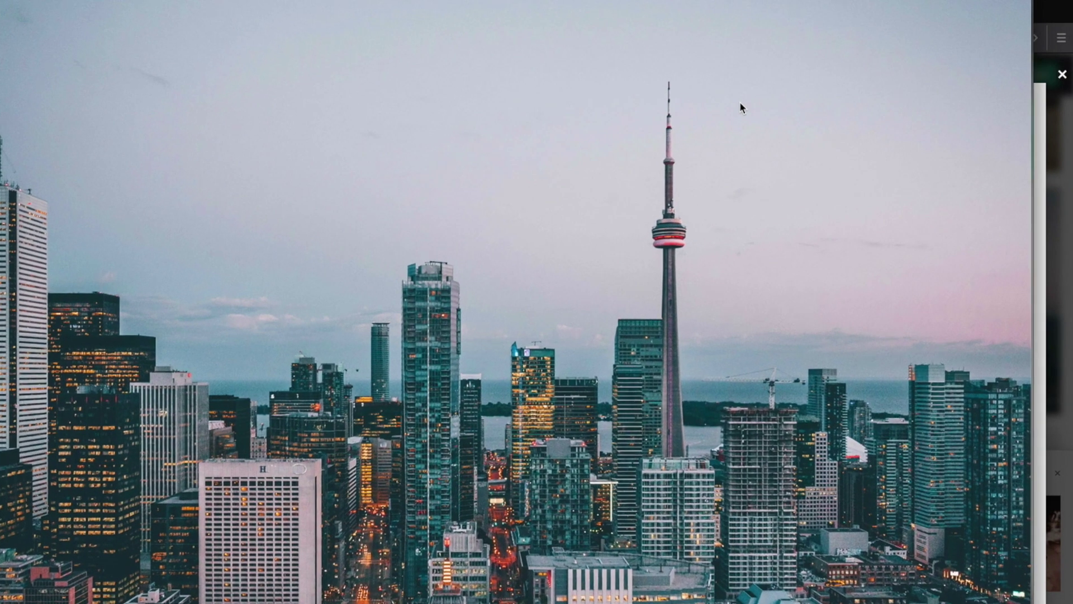
{"action": "key", "text": "super+w"}
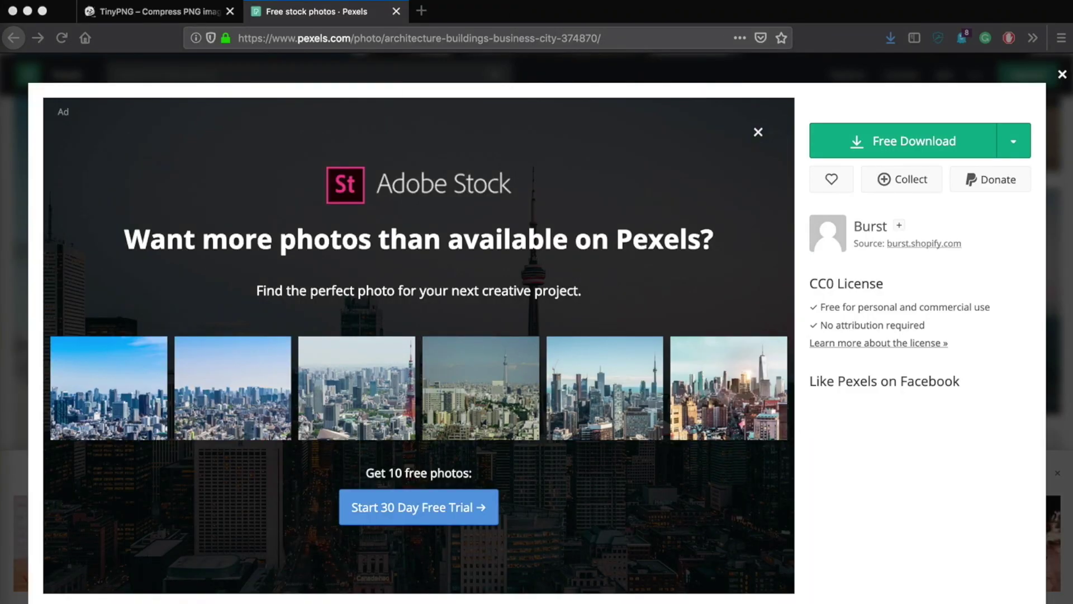
{"action": "key", "text": "super+i"}
{"action": "left_click_drag", "start_coordinate": [403, 73], "coordinate": [629, 85]}
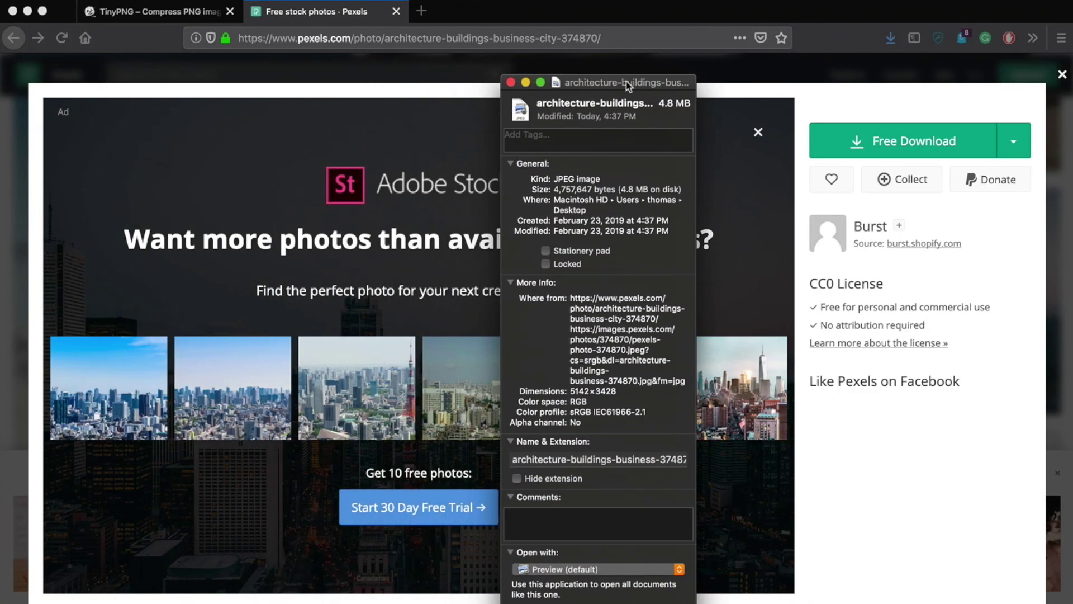
Launch Presentation Assistant and close its welcome window.
{"action": "key", "text": "super+space"}
{"action": "type", "text": "prese"}
{"action": "key", "text": "Return"}
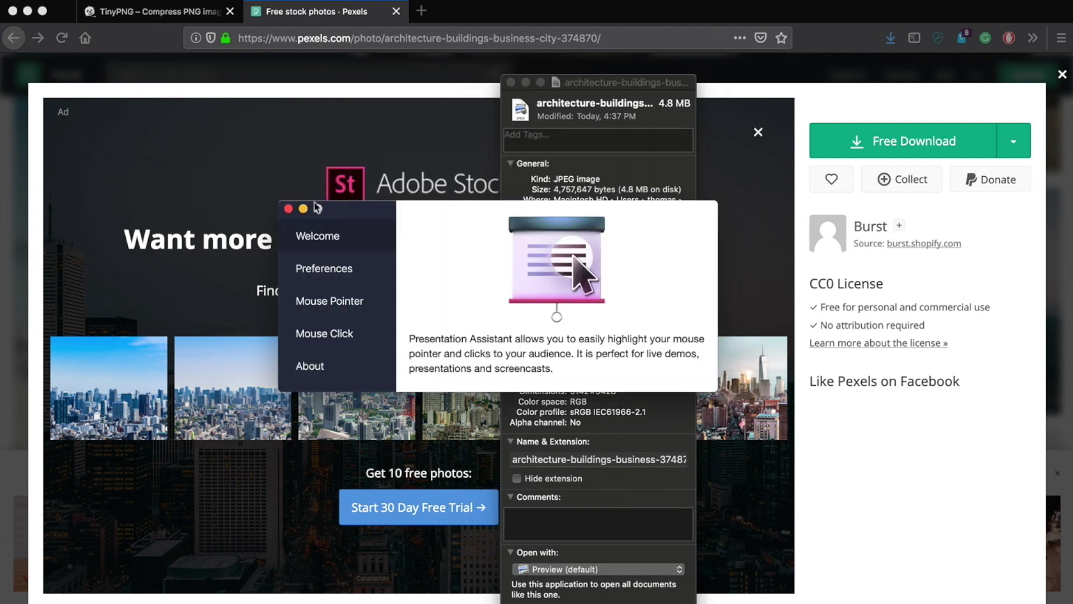
{"action": "left_click", "coordinate": [288, 208]}
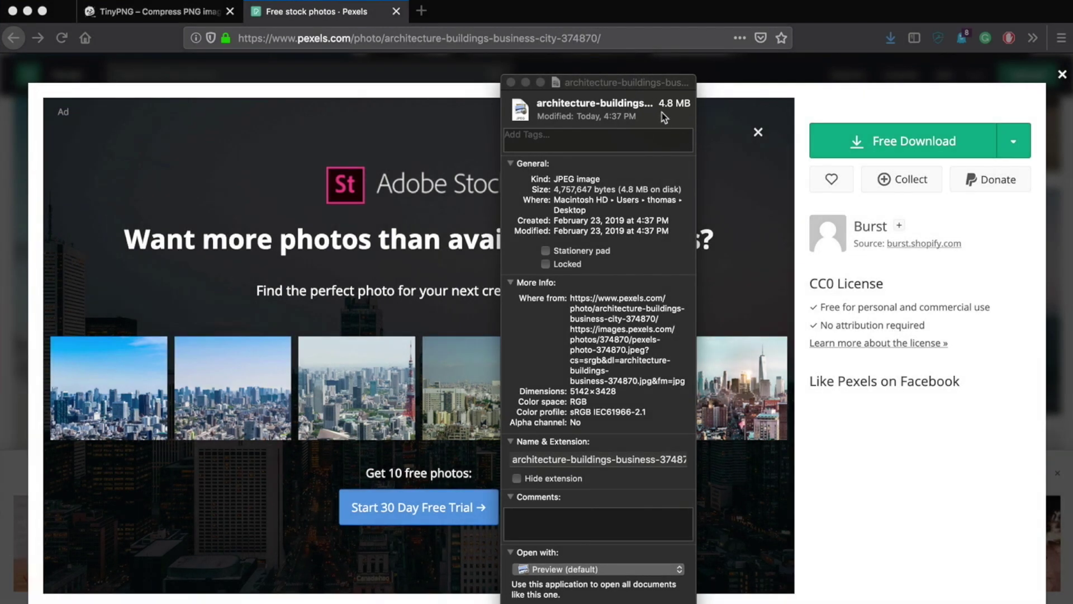
Examine the file size in the skyline photo's information window, highlight it, and close the window.
{"action": "left_click_drag", "start_coordinate": [622, 81], "coordinate": [752, 80]}
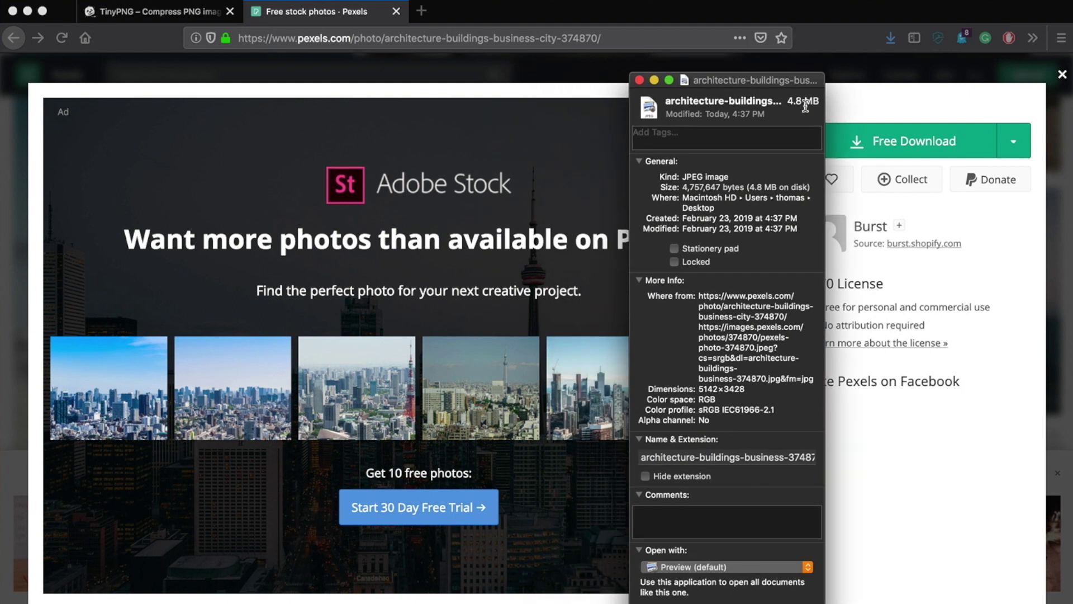
{"action": "mouse_move", "coordinate": [817, 101]}
{"action": "left_mouse_down"}
{"action": "mouse_move", "coordinate": [785, 96]}
{"action": "mouse_move", "coordinate": [809, 109]}
{"action": "left_mouse_up"}
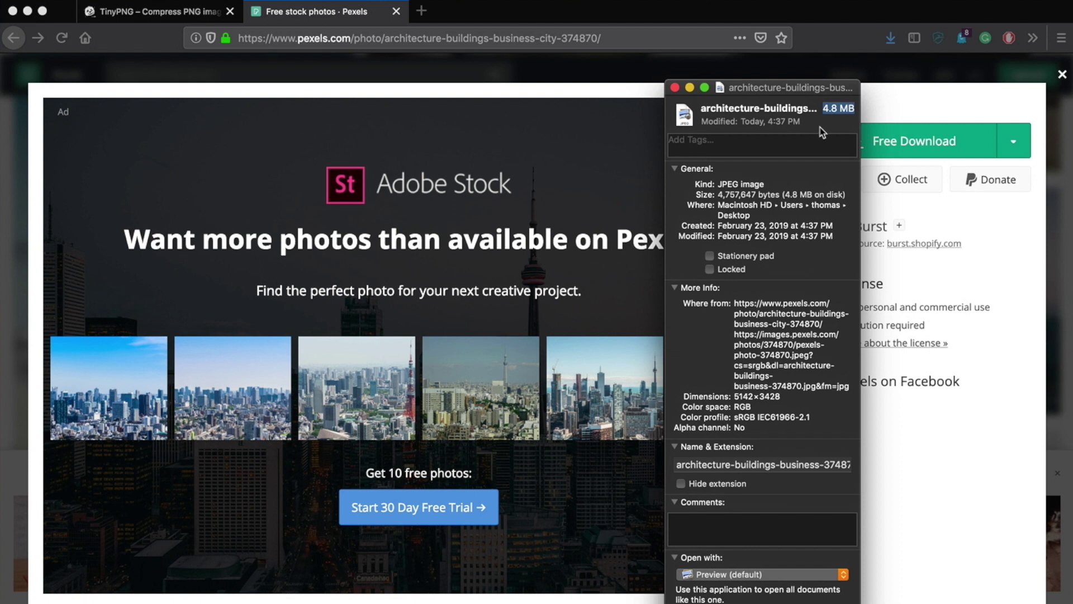
{"action": "left_click_drag", "start_coordinate": [745, 102], "coordinate": [781, 98]}
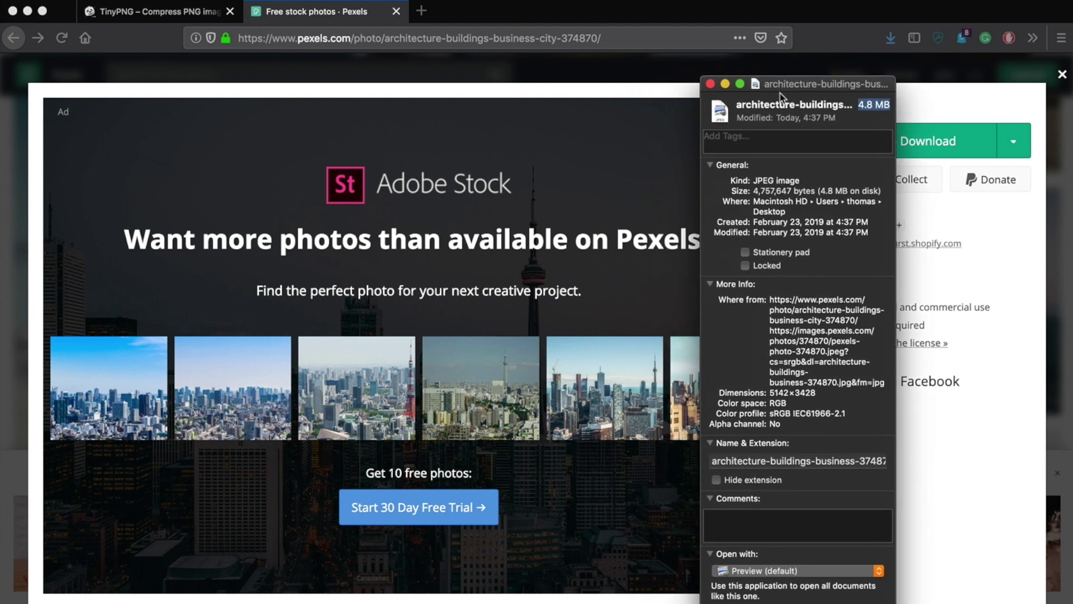
{"action": "left_click_drag", "start_coordinate": [866, 88], "coordinate": [858, 86]}
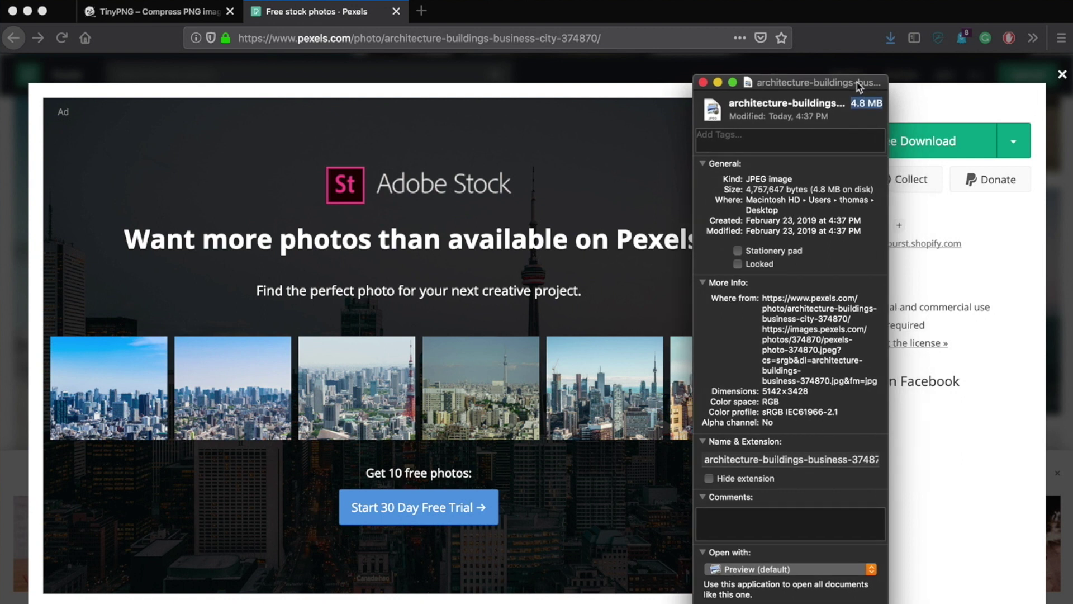
{"action": "left_click_drag", "start_coordinate": [851, 94], "coordinate": [868, 92]}
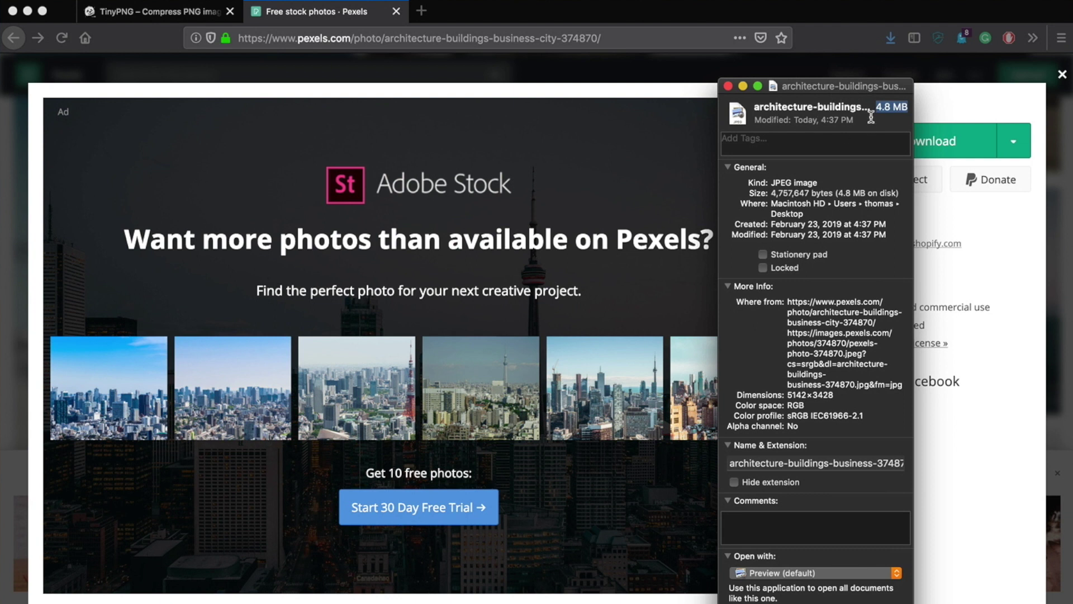
{"action": "left_click_drag", "start_coordinate": [884, 87], "coordinate": [907, 86]}
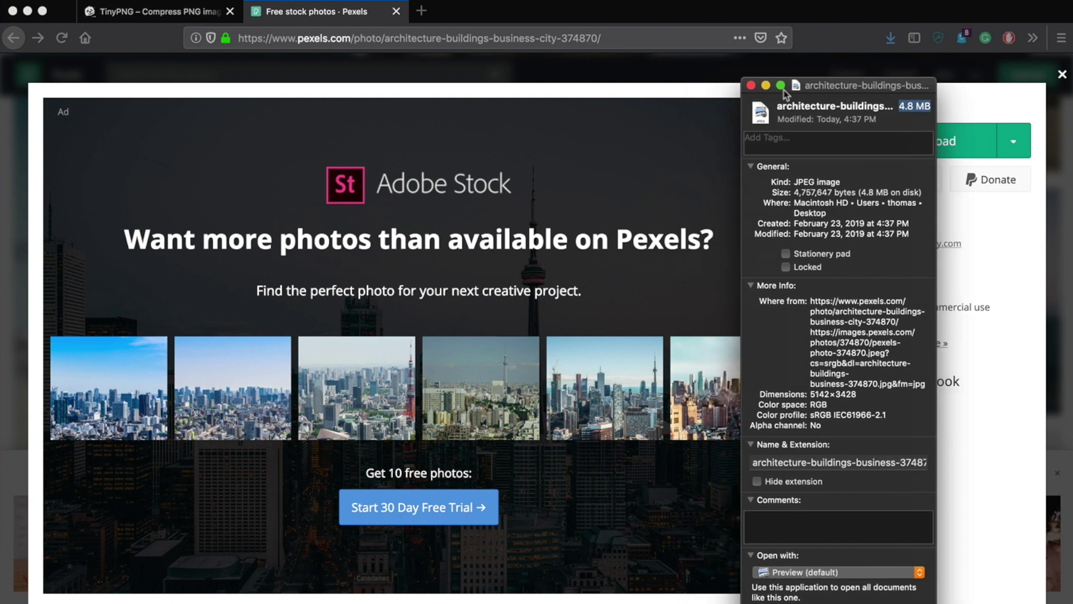
{"action": "left_click", "coordinate": [897, 114]}
{"action": "left_click", "coordinate": [750, 85]}
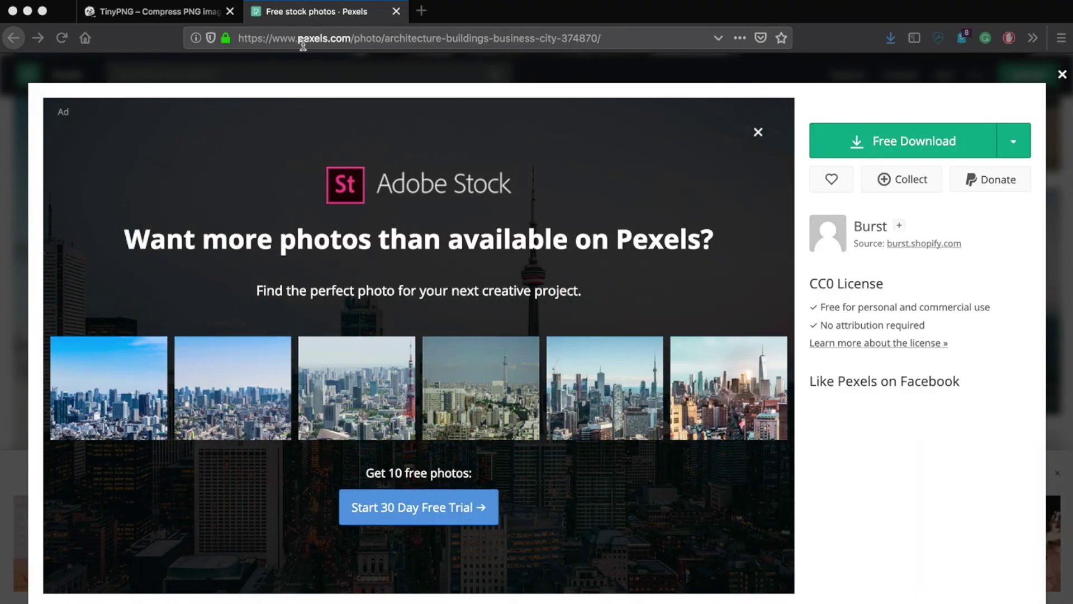
Upload the downloaded skyline photo to TinyPNG for compression and check the compressed file size.
{"action": "left_click", "coordinate": [180, 14]}
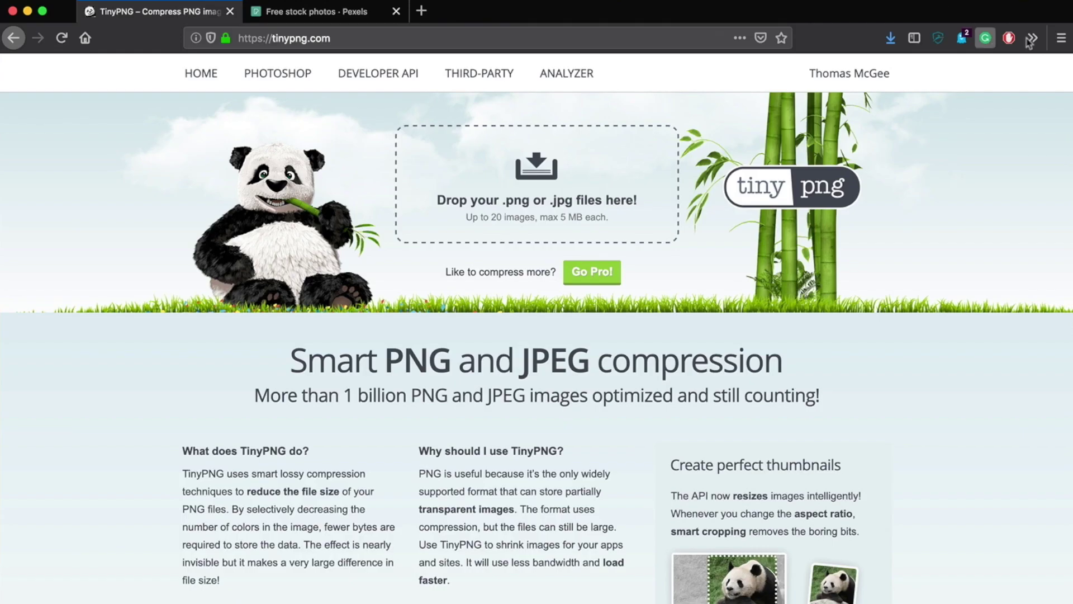
{"action": "left_click_drag", "start_coordinate": [1072, 89], "coordinate": [612, 149]}
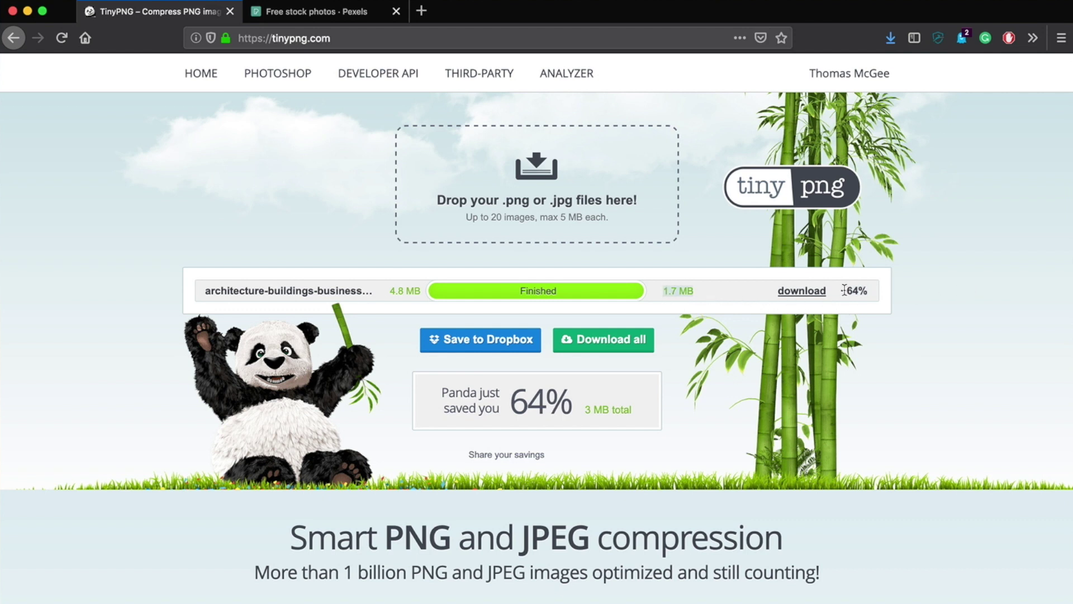
{"action": "left_click", "coordinate": [895, 297]}
{"action": "left_click_drag", "start_coordinate": [705, 292], "coordinate": [660, 289]}
{"action": "left_click", "coordinate": [939, 260]}
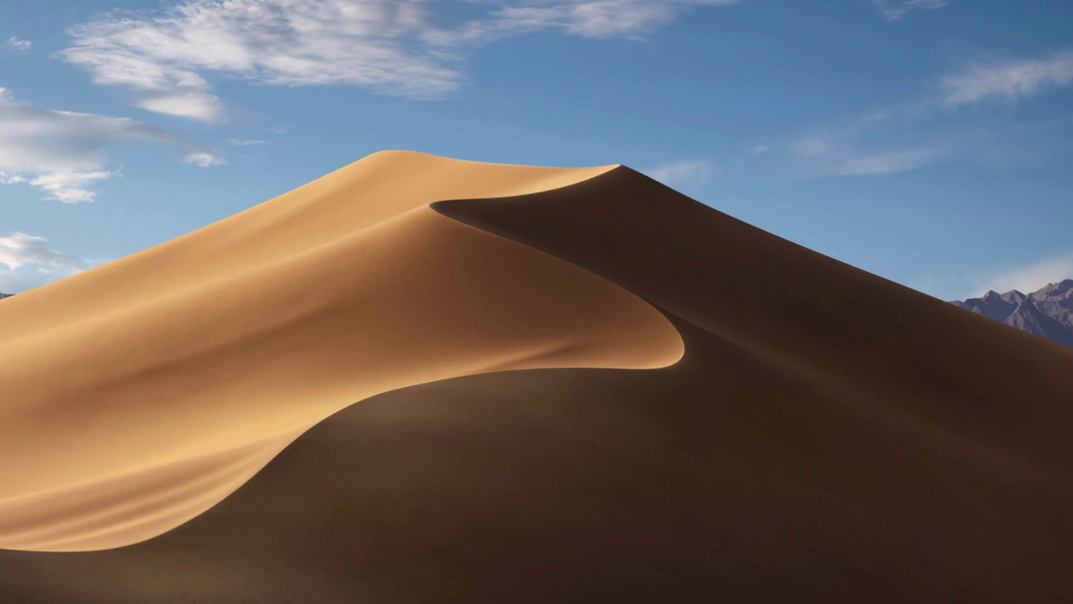
Place a duplicate of the skyline photo beside the original on the desktop and open the duplicate in Preview.
{"action": "left_click_drag", "start_coordinate": [458, 181], "coordinate": [460, 242]}
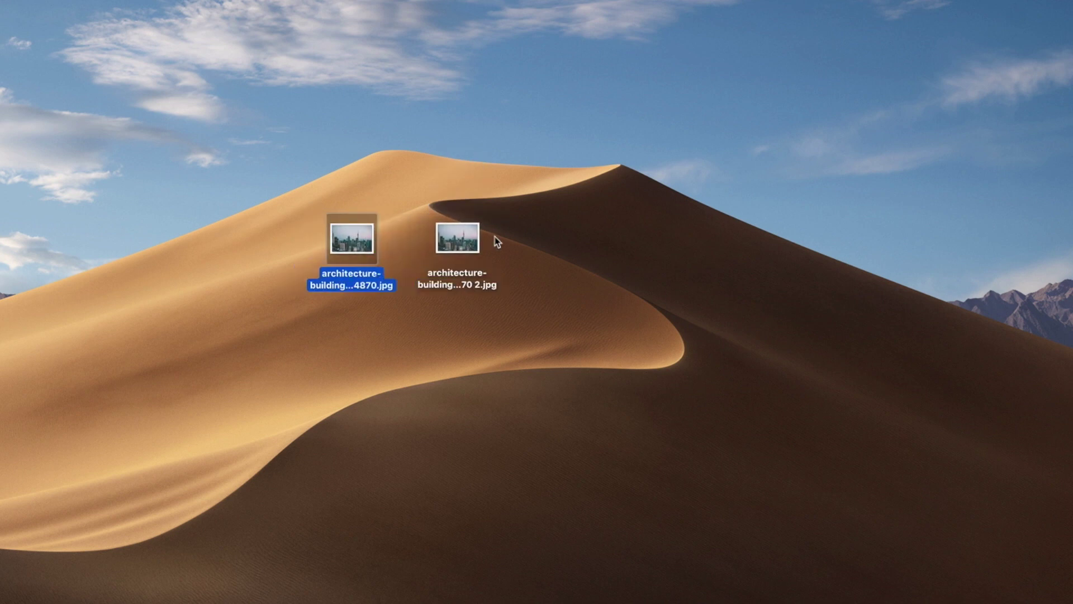
{"action": "left_click", "coordinate": [450, 244]}
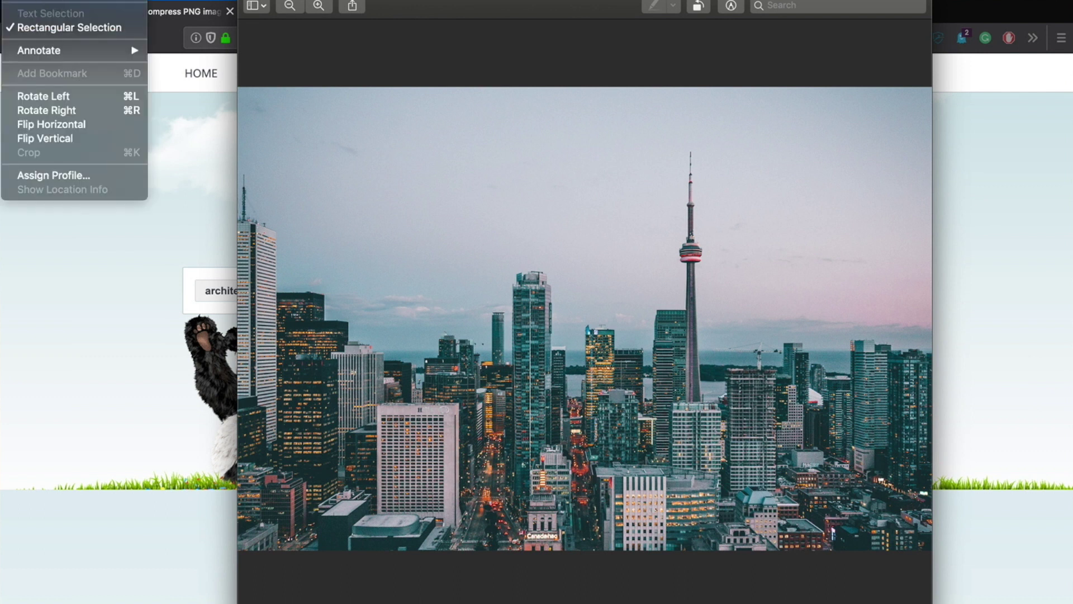
Resize the duplicate skyline photo to a width of 1800 pixels.
{"action": "left_click", "coordinate": [50, 0]}
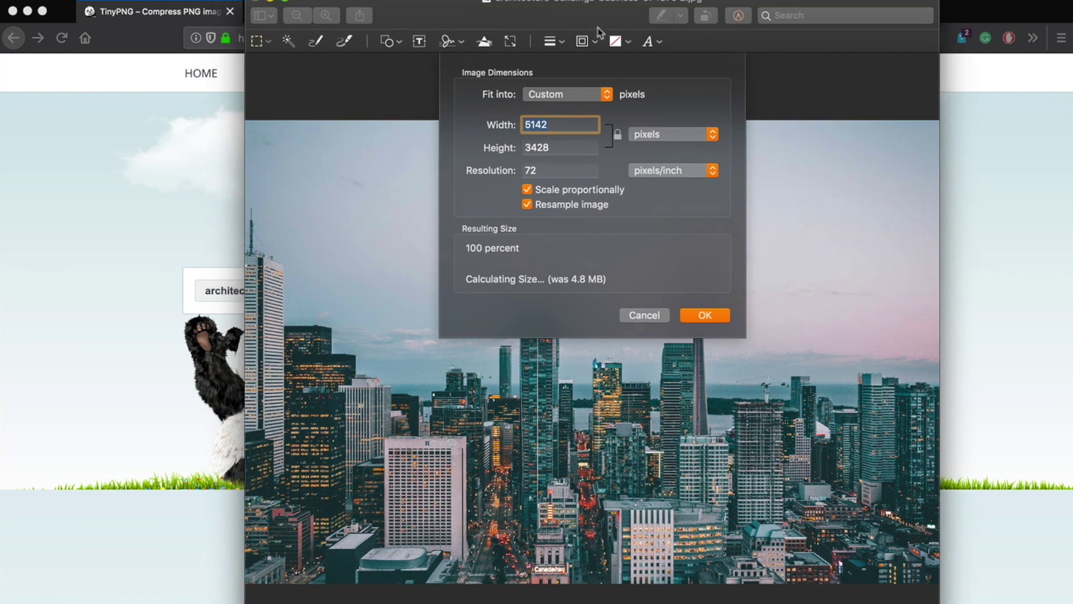
{"action": "left_click_drag", "start_coordinate": [599, 32], "coordinate": [653, 93]}
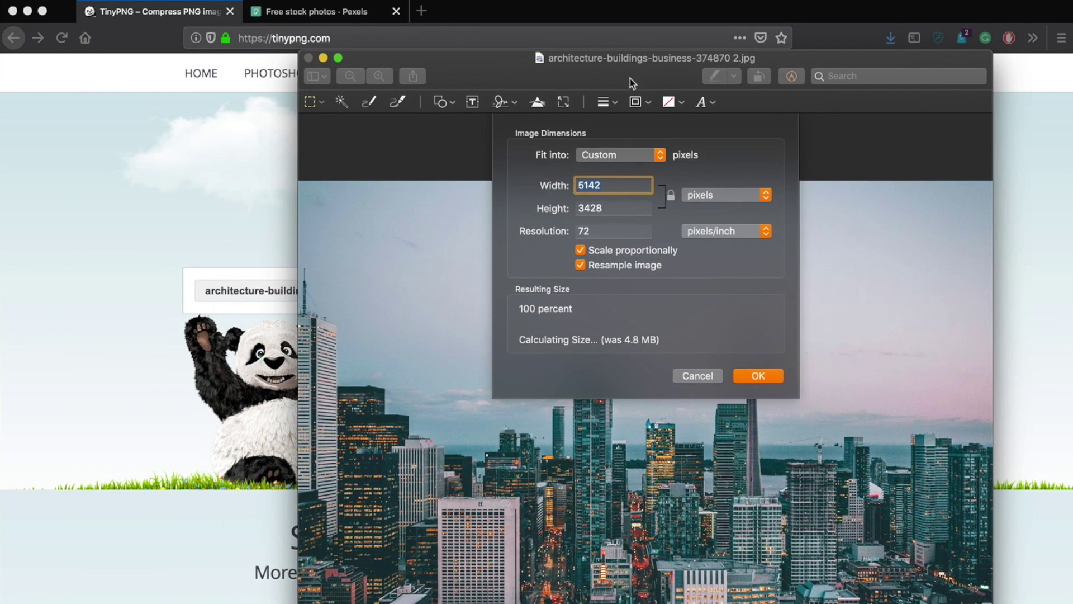
{"action": "left_click_drag", "start_coordinate": [654, 78], "coordinate": [667, 74]}
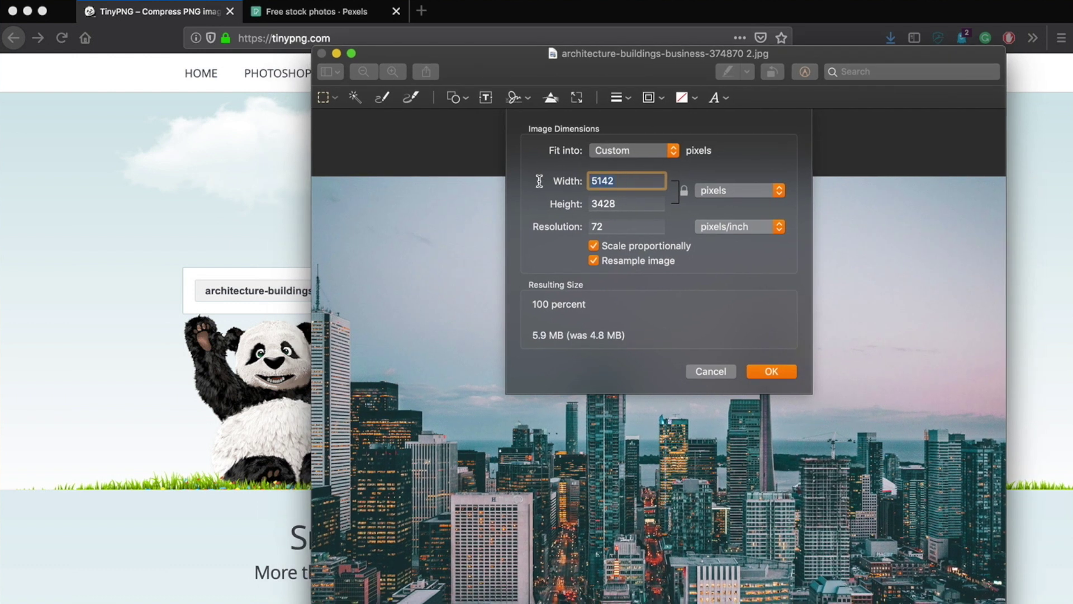
{"action": "type", "text": "1800"}
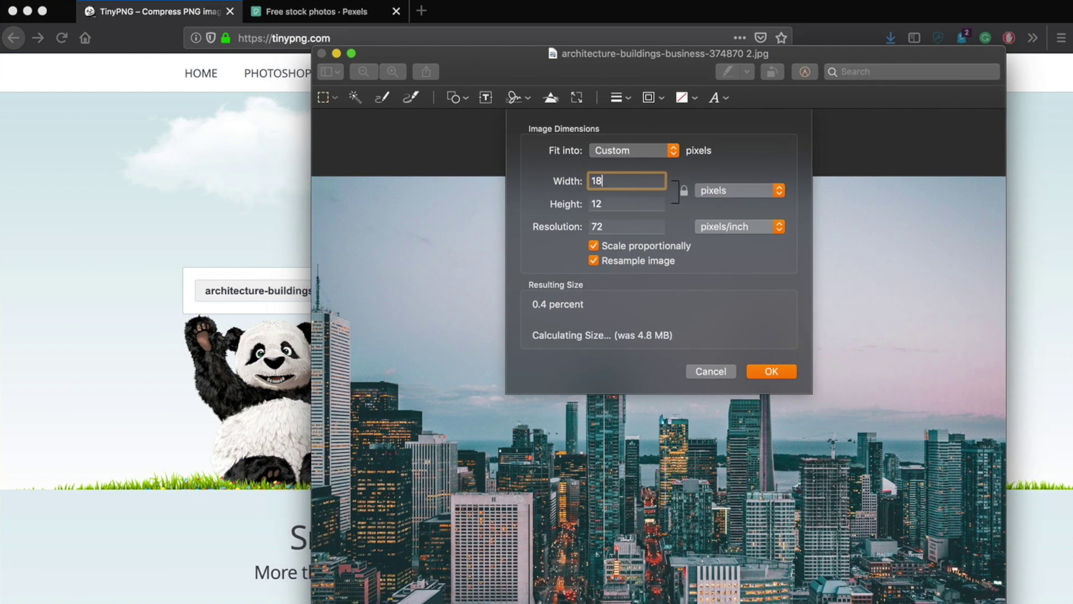
{"action": "left_click", "coordinate": [776, 371]}
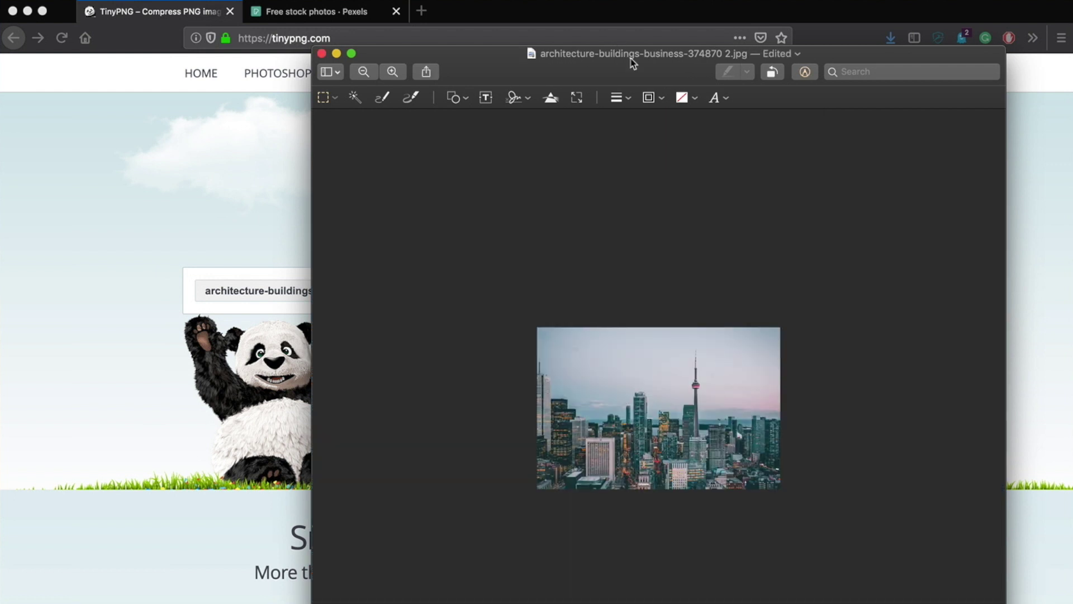
Save the resized duplicate photo and close it.
{"action": "left_click_drag", "start_coordinate": [596, 54], "coordinate": [560, 24]}
{"action": "key", "text": "super+s"}
{"action": "key", "text": "super+w"}
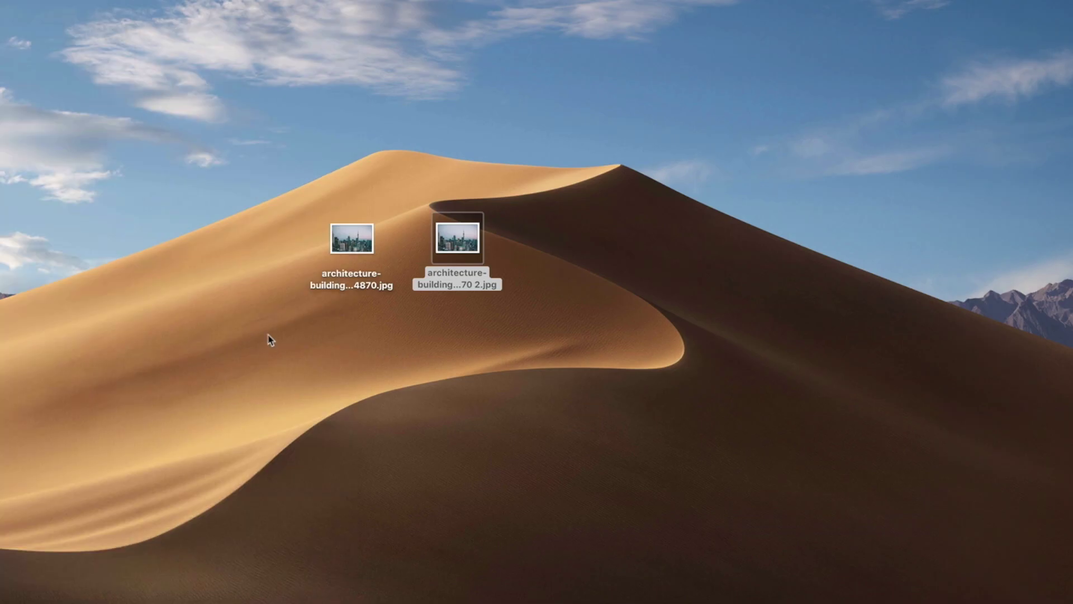
Preview the resized duplicate skyline photo on the desktop to judge its quality, and close the preview.
{"action": "left_click", "coordinate": [460, 238]}
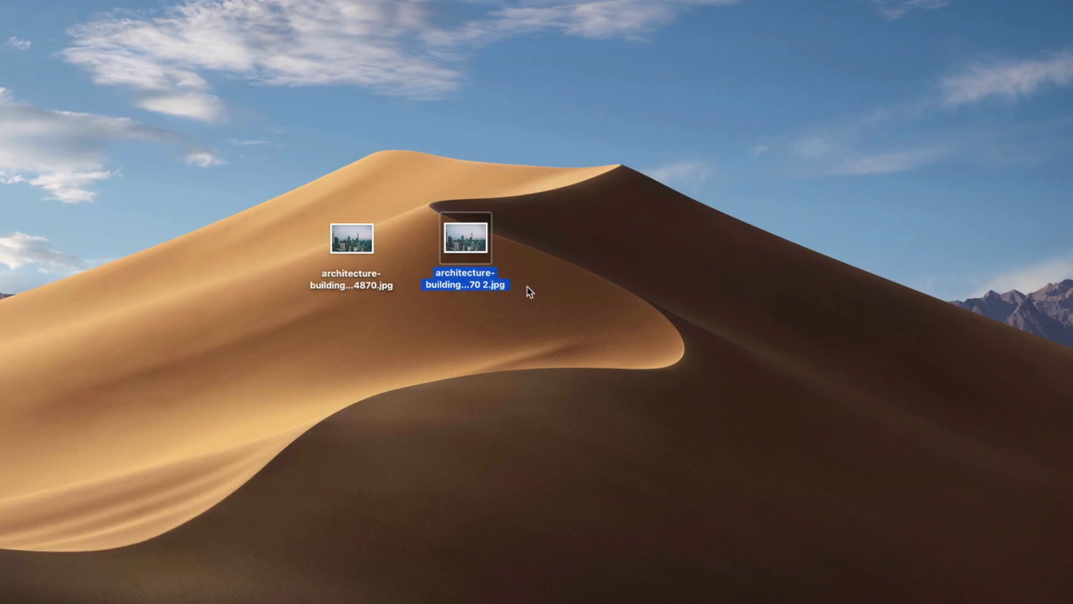
{"action": "key", "text": "space"}
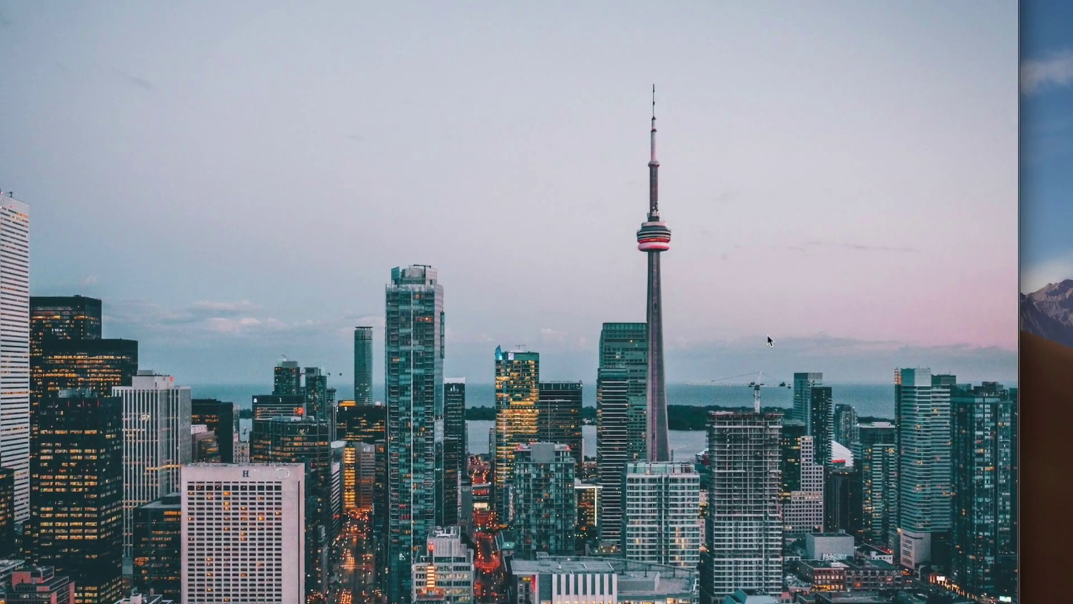
{"action": "key", "text": "space"}
{"action": "left_click", "coordinate": [903, 331]}
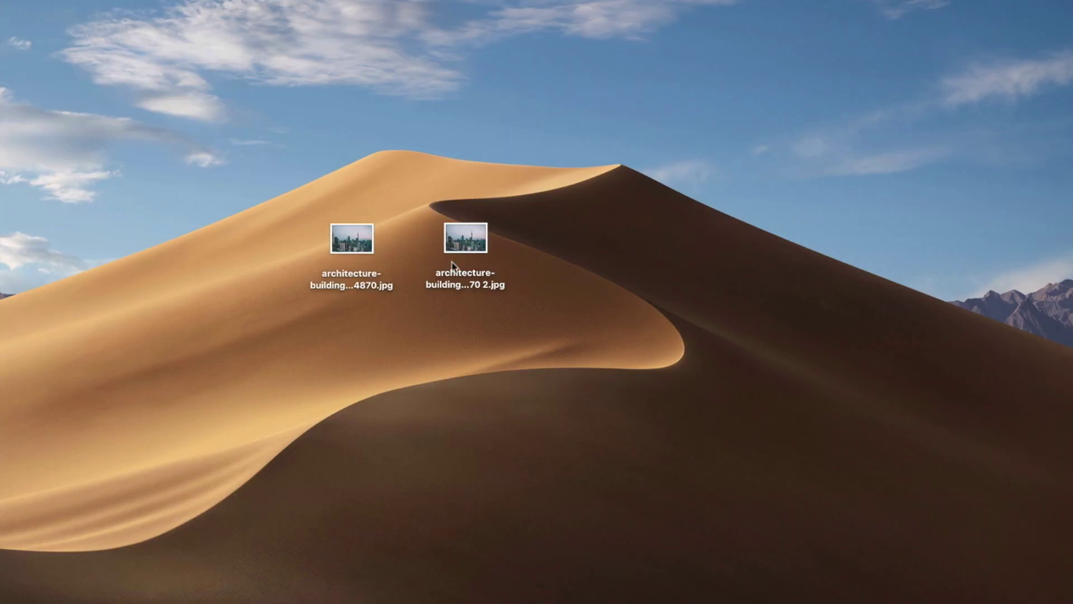
Upload the resized duplicate photo to TinyPNG and compare its compressed file size with the original photo's size.
{"action": "left_click_drag", "start_coordinate": [466, 247], "coordinate": [542, 217]}
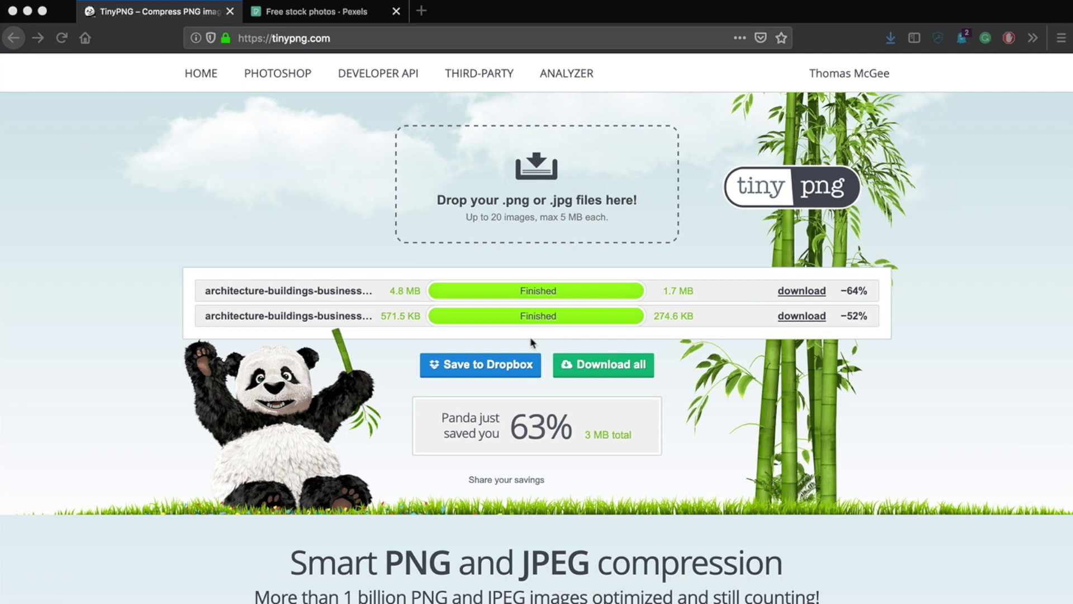
{"action": "left_click", "coordinate": [420, 290]}
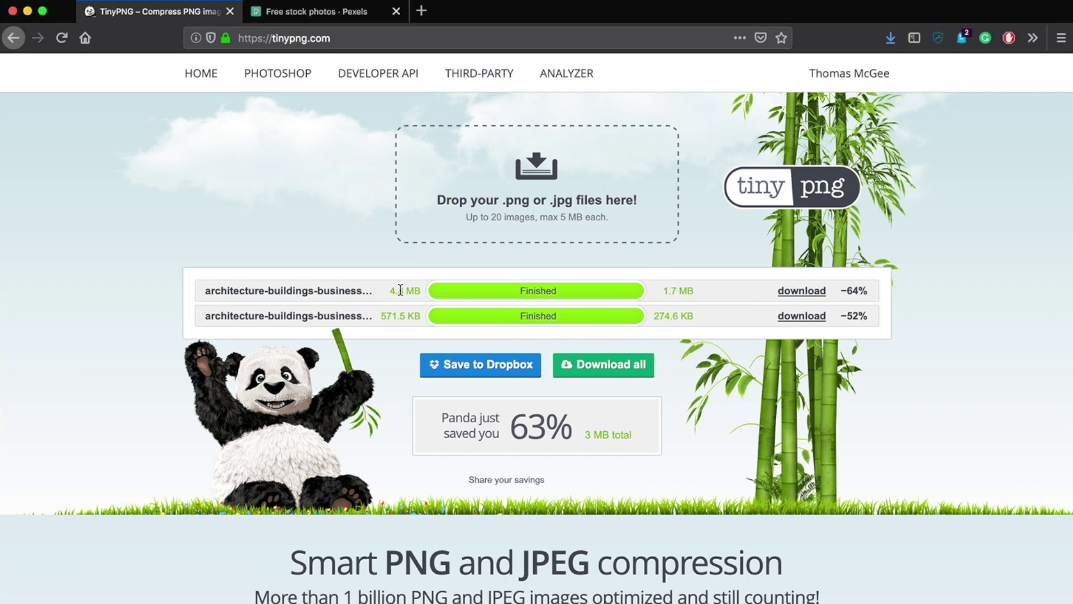
{"action": "triple_click", "coordinate": [419, 291]}
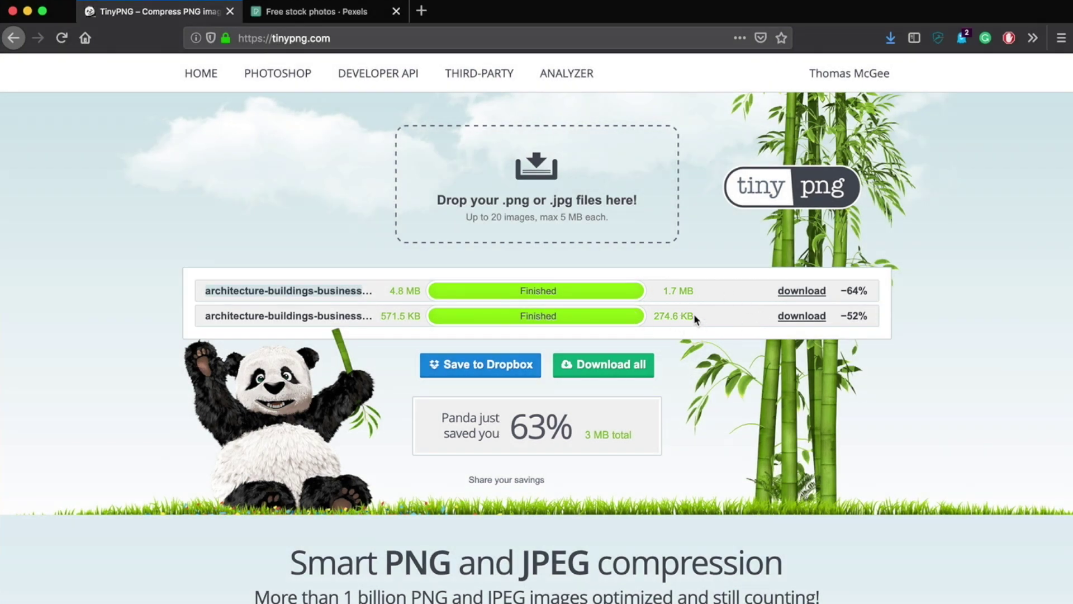
{"action": "left_click_drag", "start_coordinate": [698, 316], "coordinate": [656, 320]}
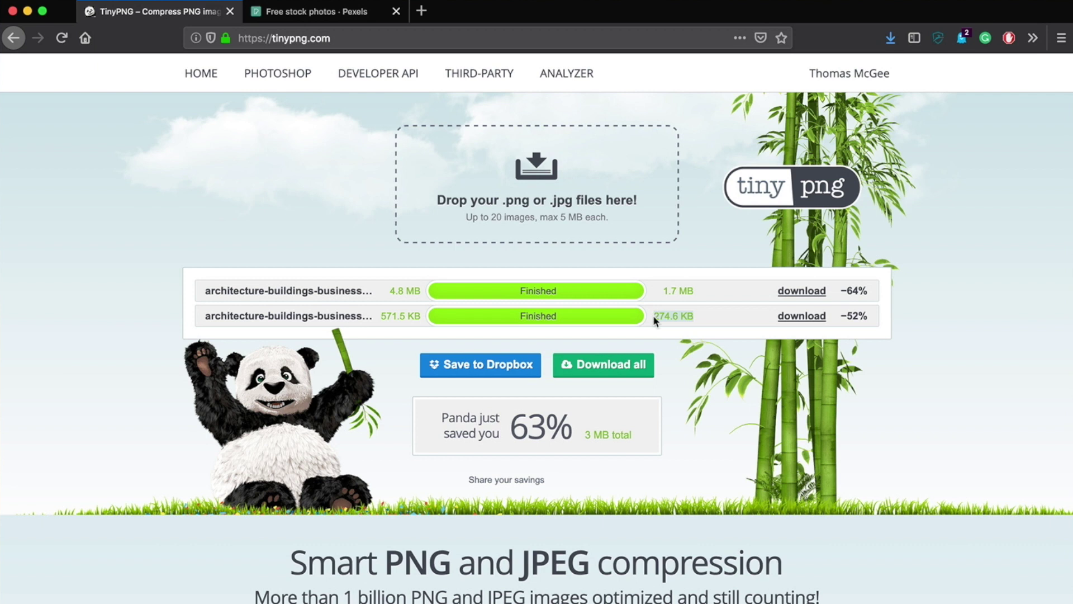
{"action": "left_click", "coordinate": [734, 292]}
Open the demo site's WordPress dashboard in a new browser tab and search the plugin directory for "tinypng".
{"action": "left_click", "coordinate": [422, 11]}
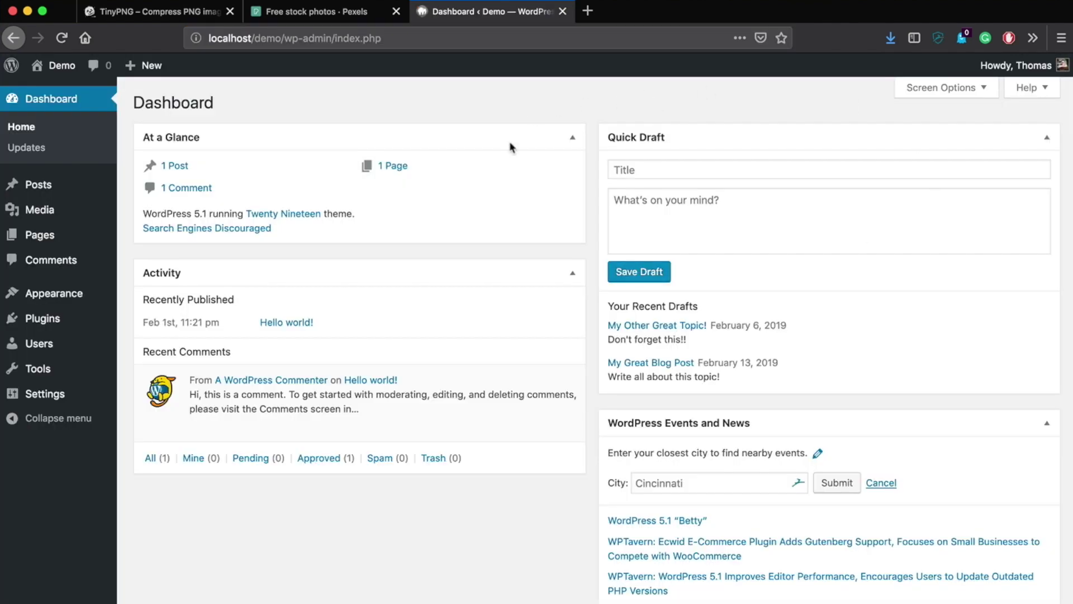
{"action": "mouse_move", "coordinate": [356, 401]}
{"action": "mouse_move", "coordinate": [62, 323]}
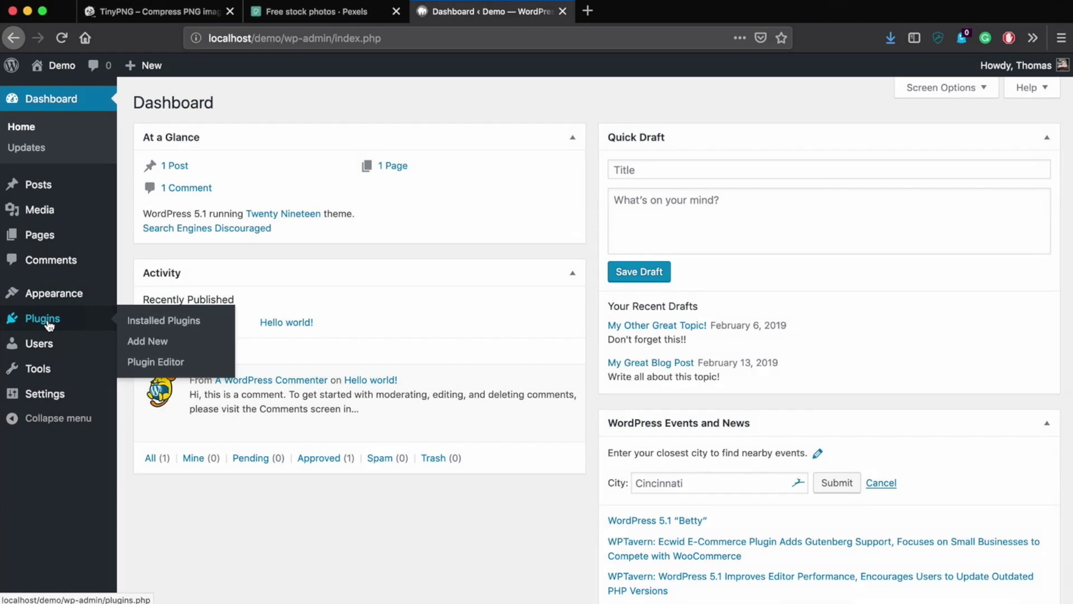
{"action": "left_click", "coordinate": [48, 324]}
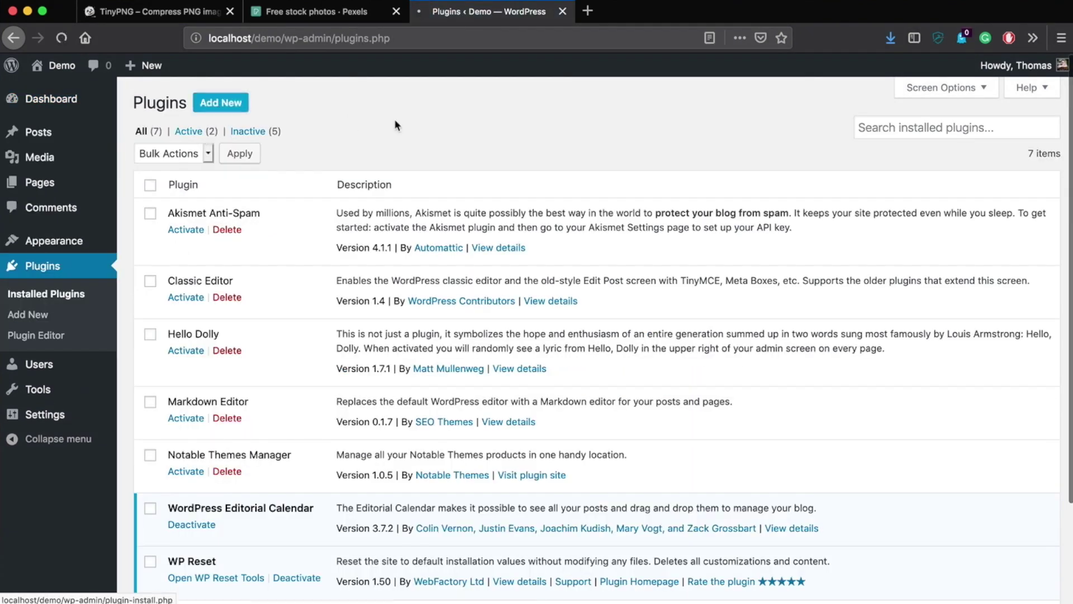
{"action": "left_click", "coordinate": [939, 127]}
{"action": "left_click", "coordinate": [930, 139]}
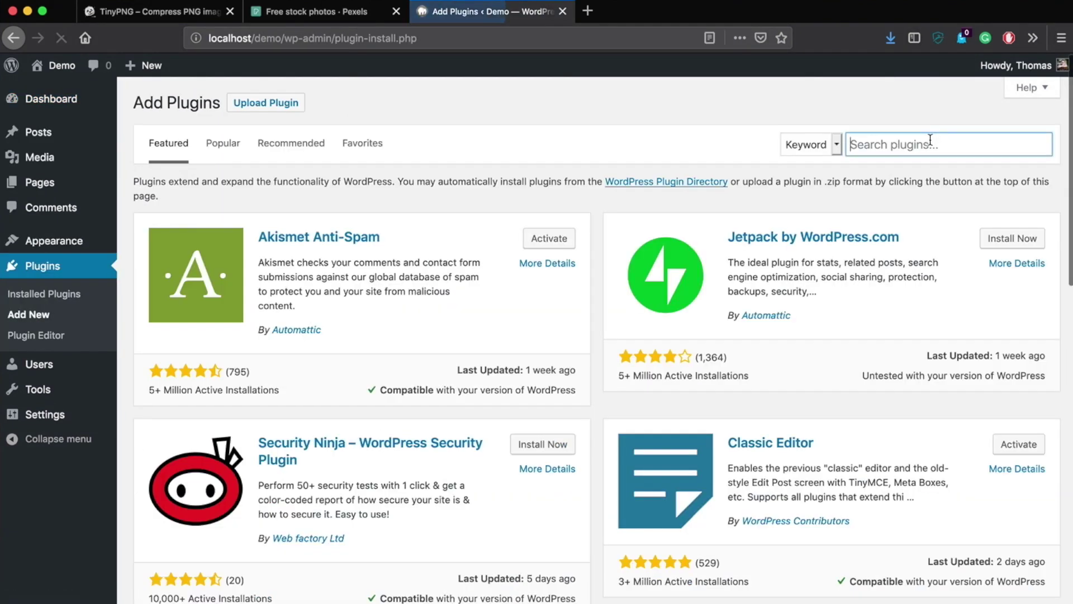
{"action": "type", "text": "tinypng"}
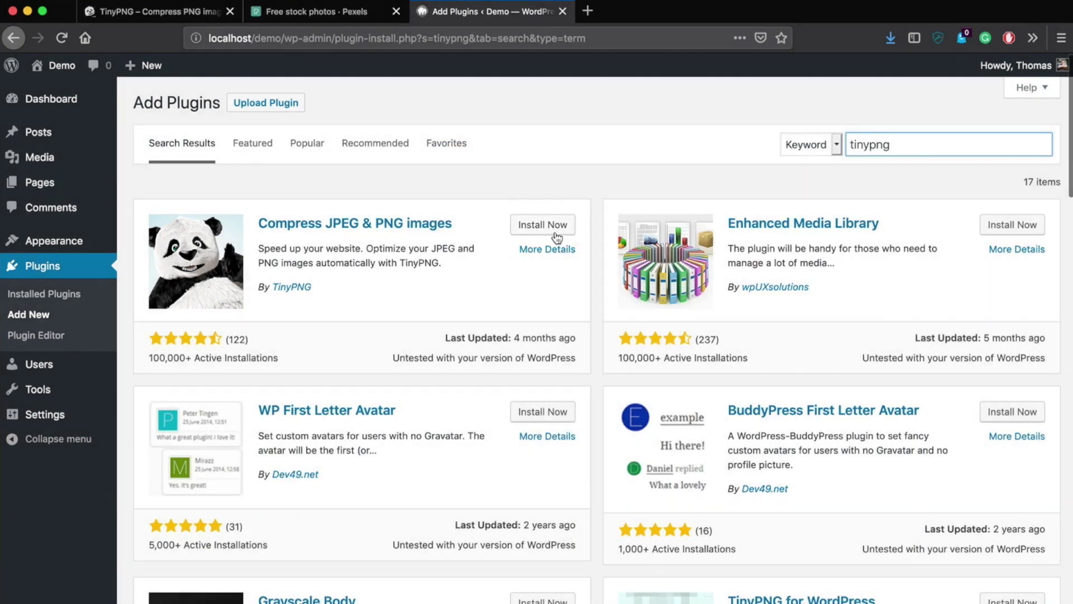
Install and activate the Compress JPEG & PNG images plugin, and open its settings page to check the Tinify account status.
{"action": "left_click", "coordinate": [553, 226]}
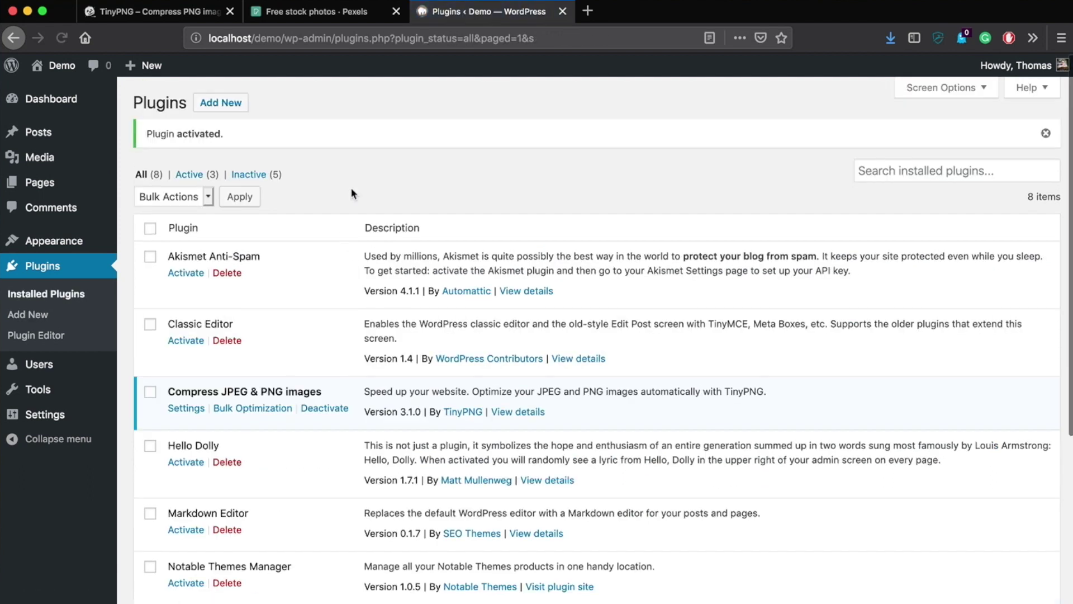
{"action": "mouse_move", "coordinate": [60, 416]}
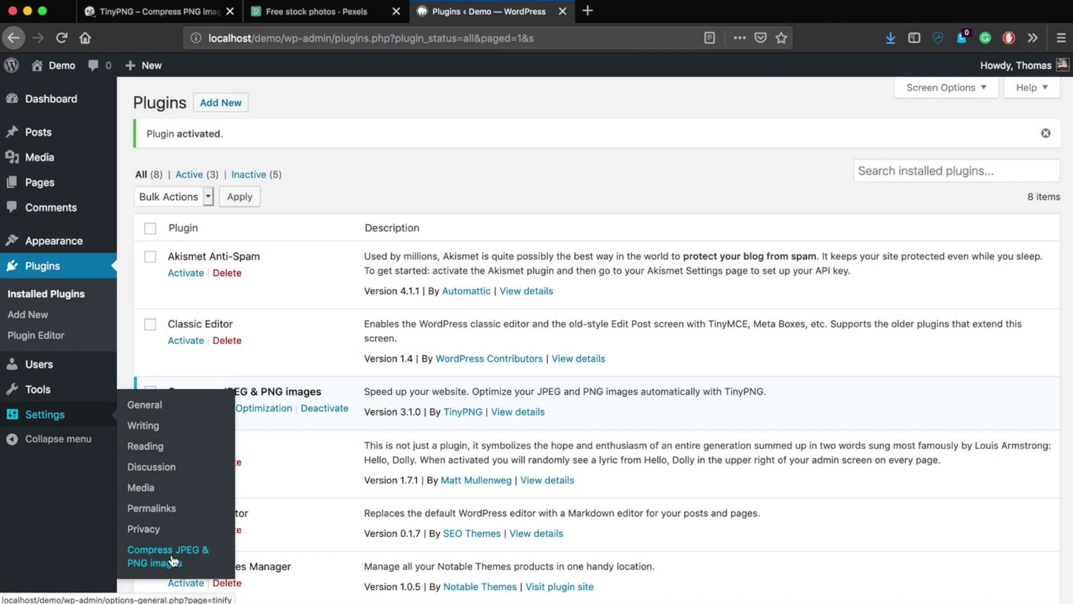
{"action": "left_click", "coordinate": [169, 561]}
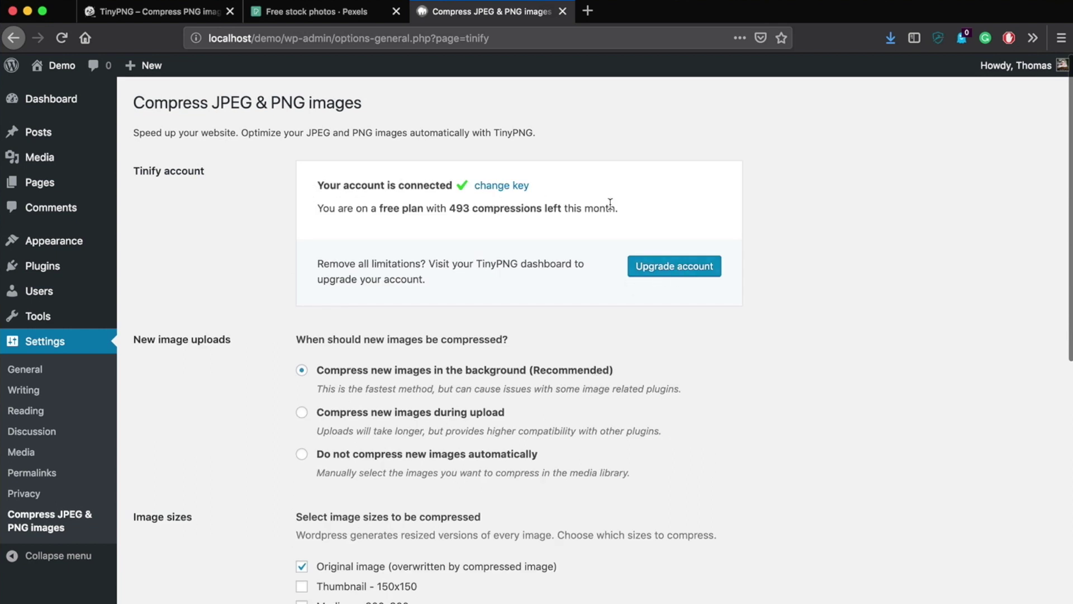
{"action": "left_click_drag", "start_coordinate": [621, 208], "coordinate": [298, 179]}
{"action": "left_click", "coordinate": [286, 182]}
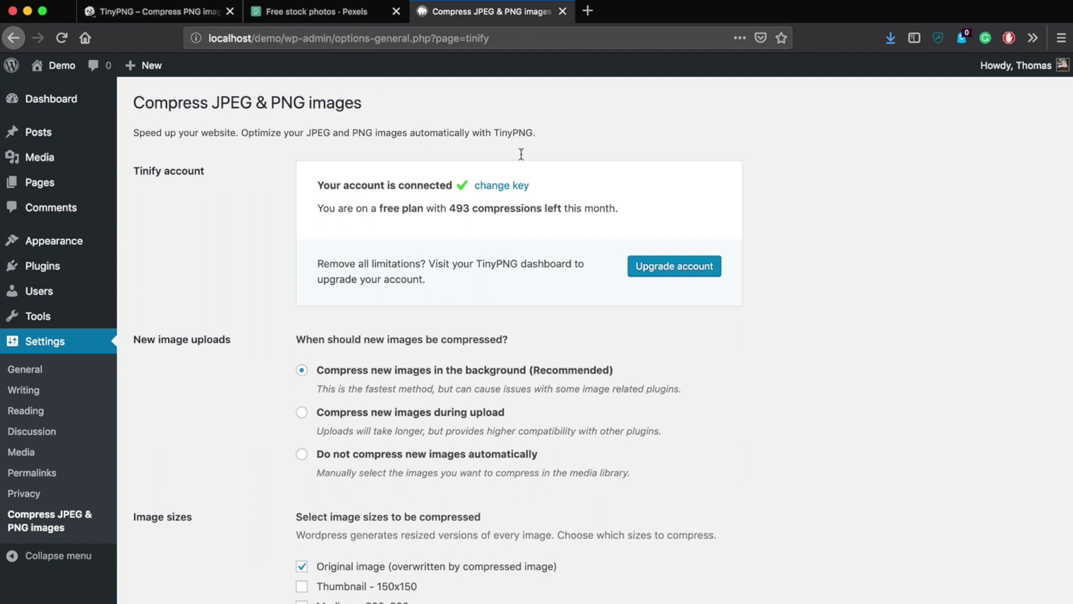
Open the plugin's key change form, view the linked TinyPNG API key page, and return to cancel the key change.
{"action": "left_click", "coordinate": [506, 187]}
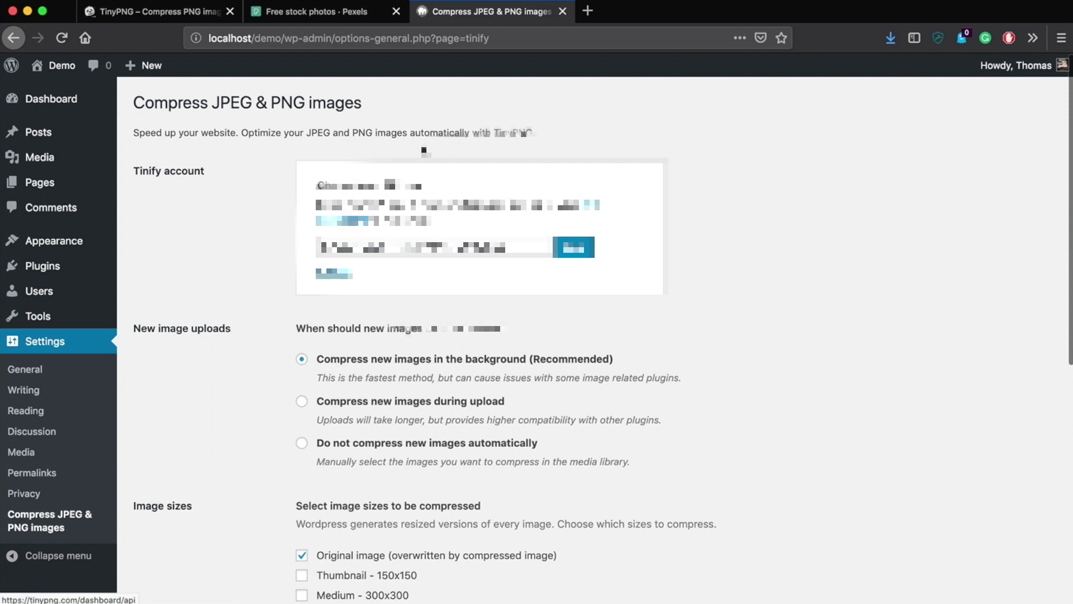
{"action": "left_click", "coordinate": [593, 211]}
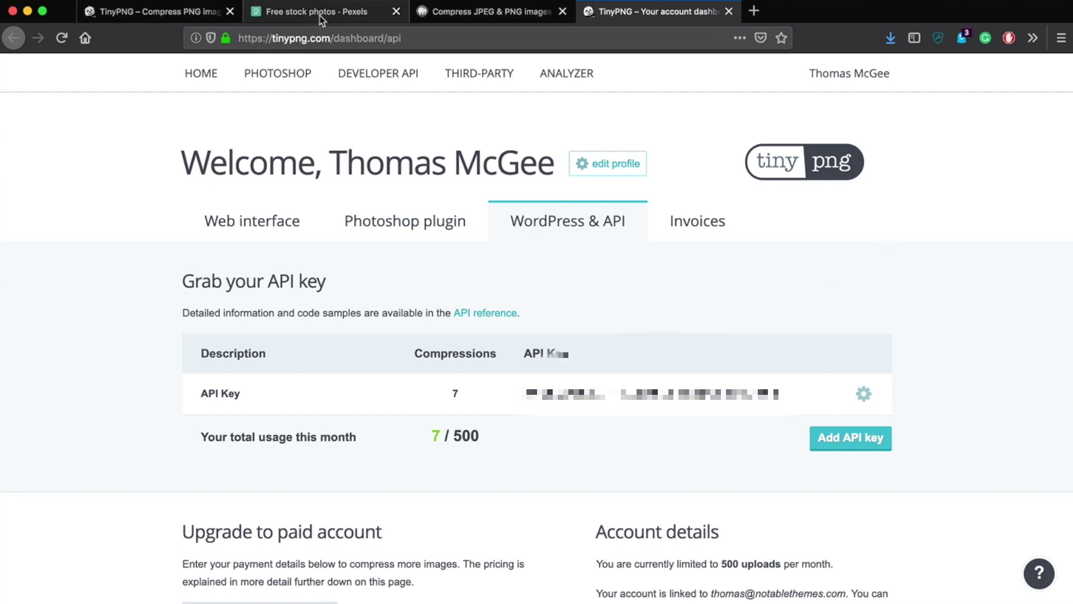
{"action": "left_click", "coordinate": [448, 13]}
{"action": "double_click", "coordinate": [498, 246]}
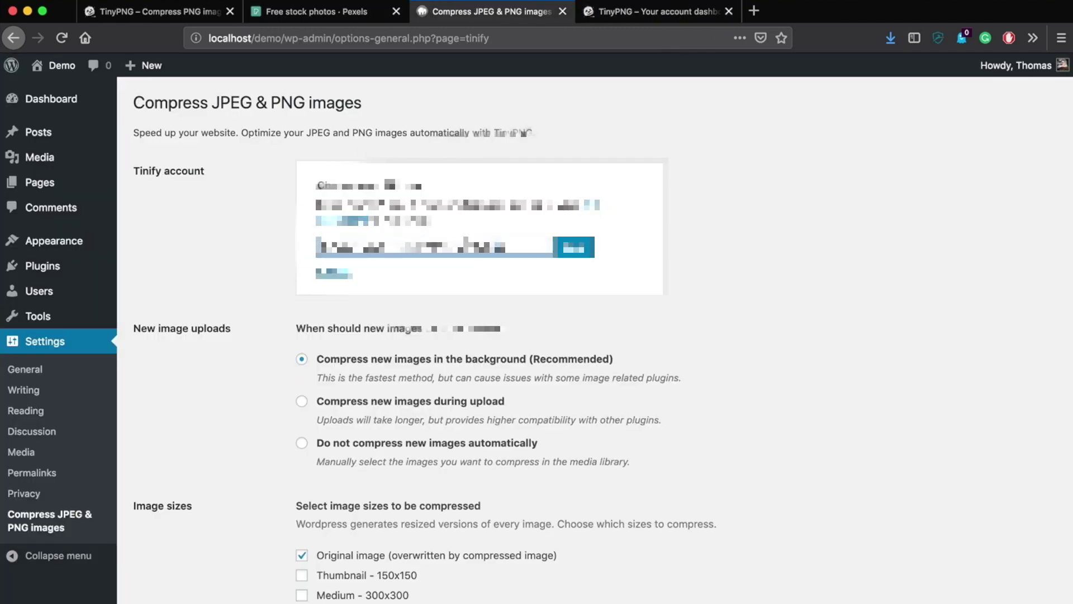
{"action": "left_click", "coordinate": [802, 254]}
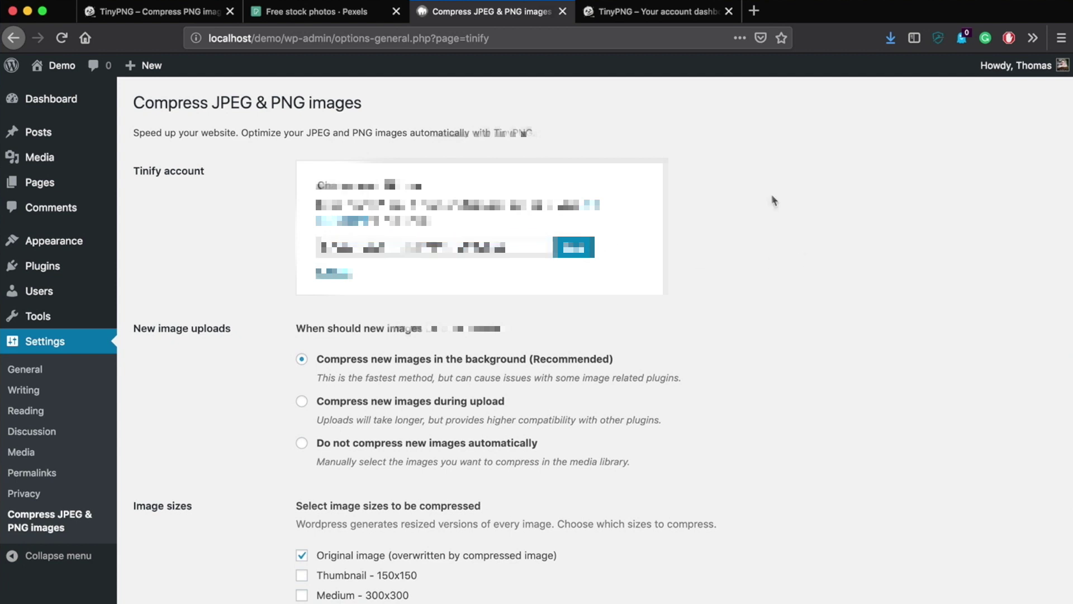
{"action": "left_click", "coordinate": [330, 273]}
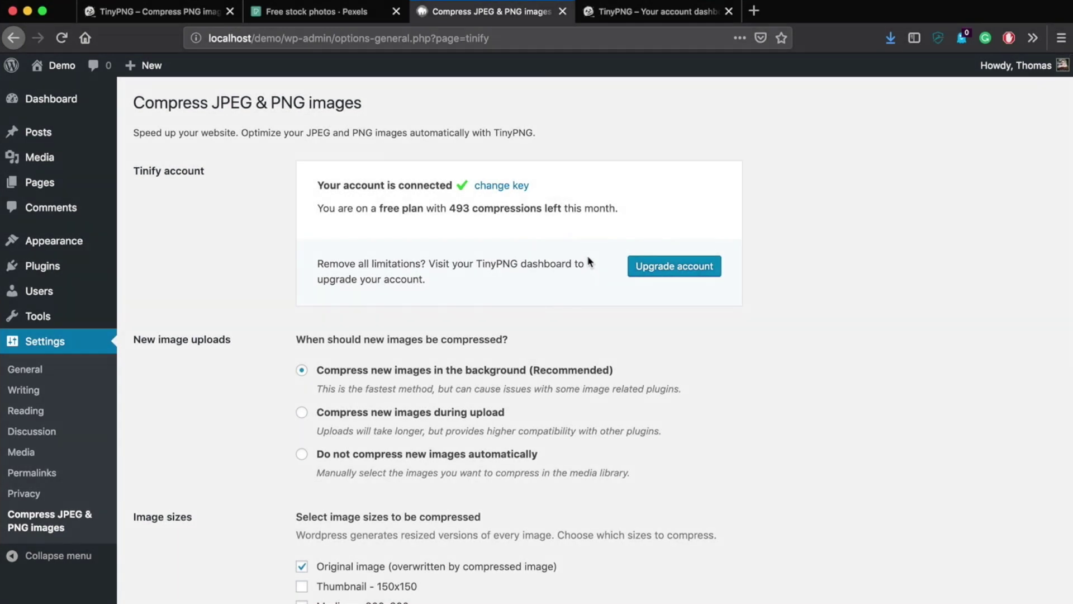
Check the remaining monthly compressions in the plugin settings and compare them with the usage on the TinyPNG account dashboard.
{"action": "left_click_drag", "start_coordinate": [449, 206], "coordinate": [467, 207]}
{"action": "left_click", "coordinate": [872, 222]}
{"action": "left_click", "coordinate": [665, 14]}
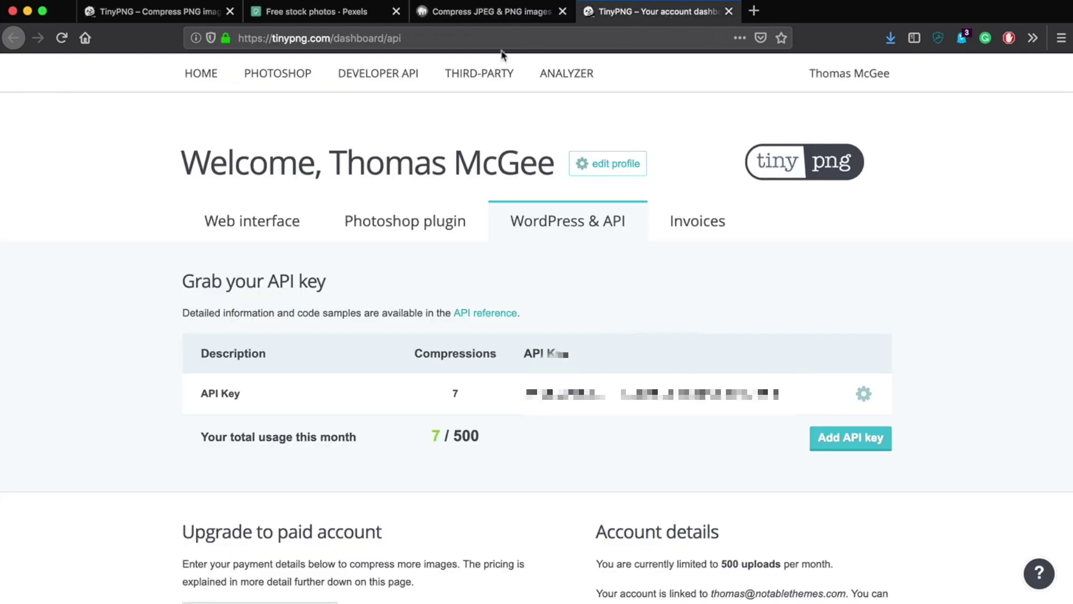
{"action": "left_click", "coordinate": [503, 15]}
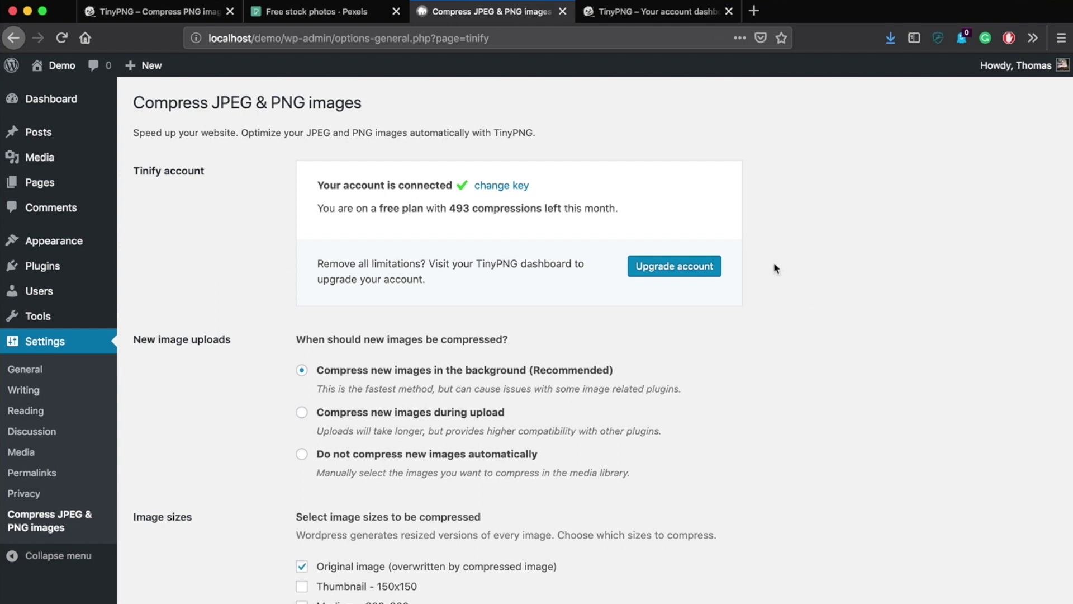
Review the new image upload options, comparing compression in the background with compression during upload.
{"action": "scroll", "coordinate": [713, 362], "scroll_direction": "down", "scroll_amount": 1}
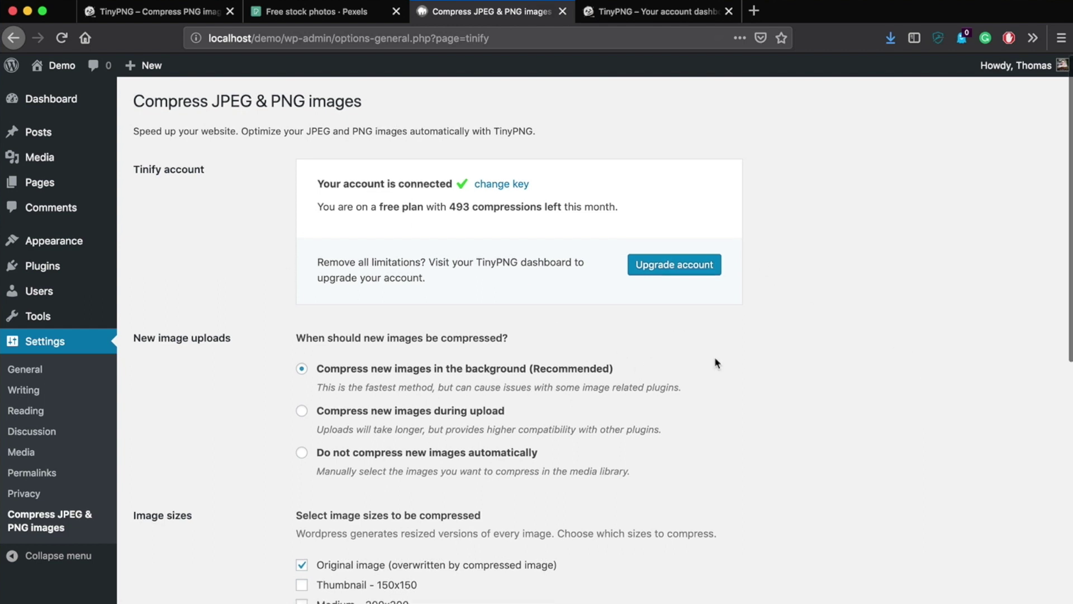
{"action": "scroll", "coordinate": [714, 361], "scroll_direction": "down", "scroll_amount": 5}
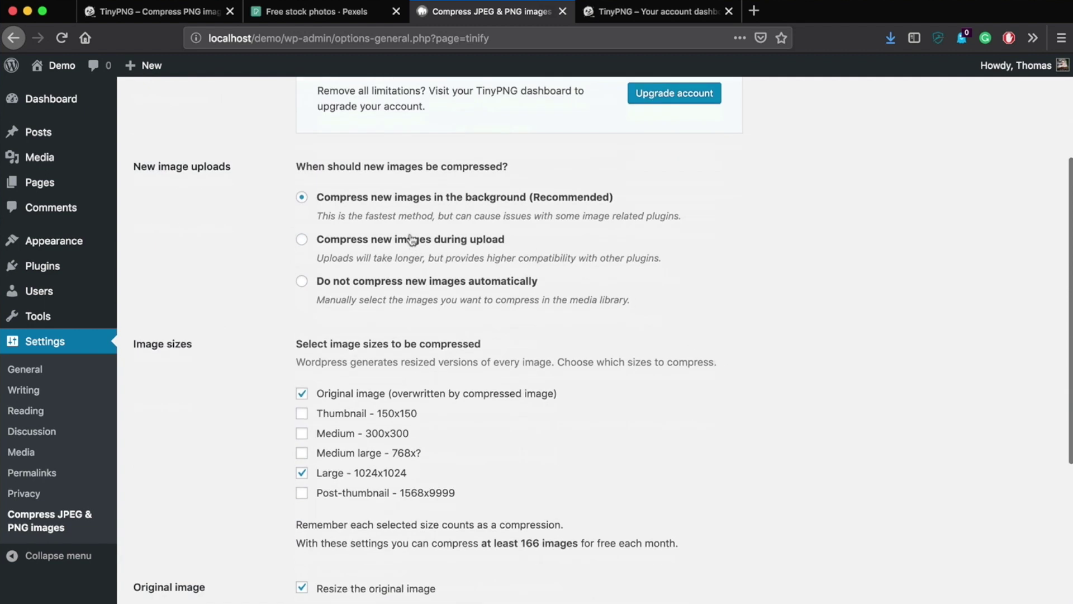
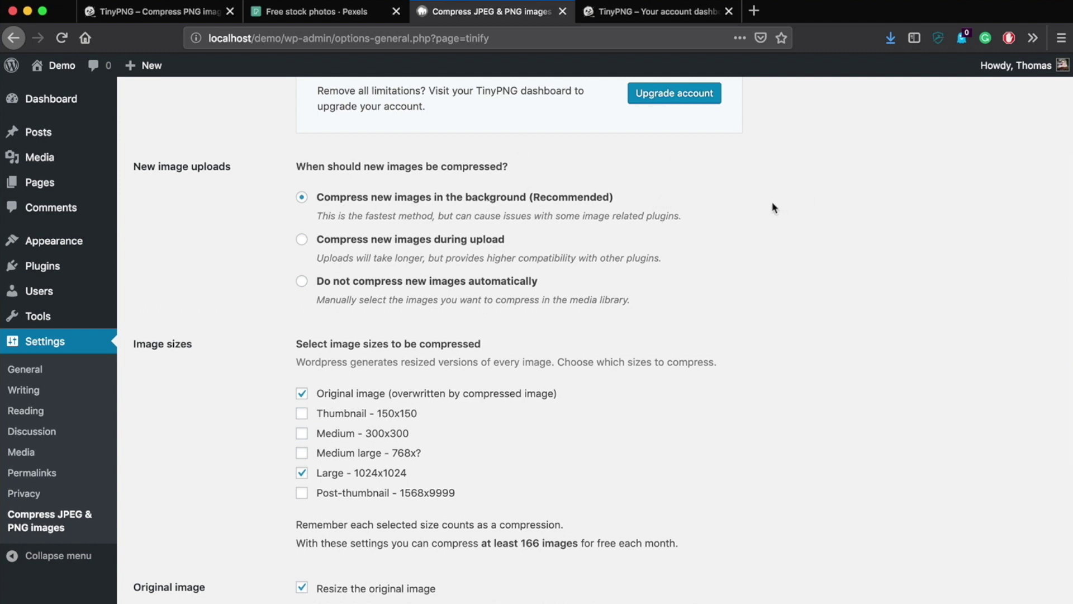
{"action": "left_click_drag", "start_coordinate": [629, 195], "coordinate": [325, 204]}
{"action": "left_click", "coordinate": [792, 220]}
{"action": "left_click_drag", "start_coordinate": [505, 240], "coordinate": [314, 240]}
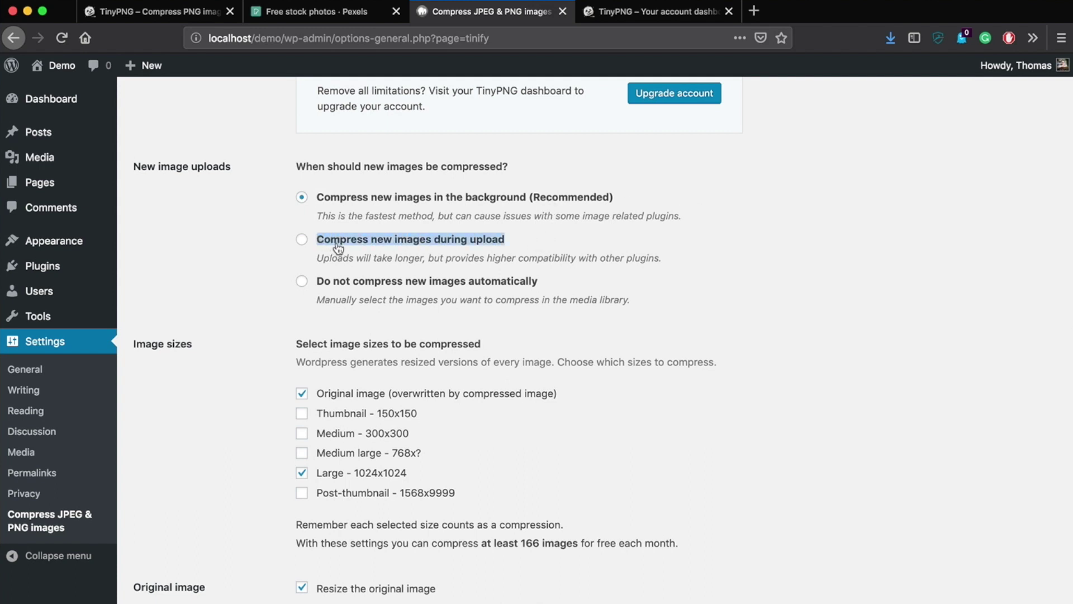
{"action": "left_click", "coordinate": [552, 241]}
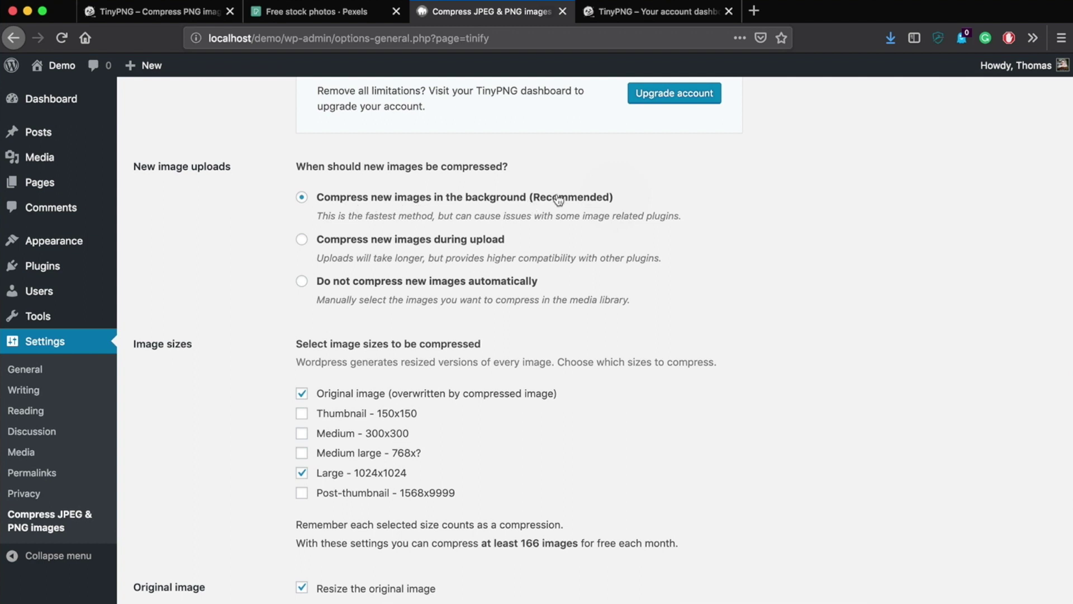
{"action": "left_click_drag", "start_coordinate": [536, 238], "coordinate": [318, 241]}
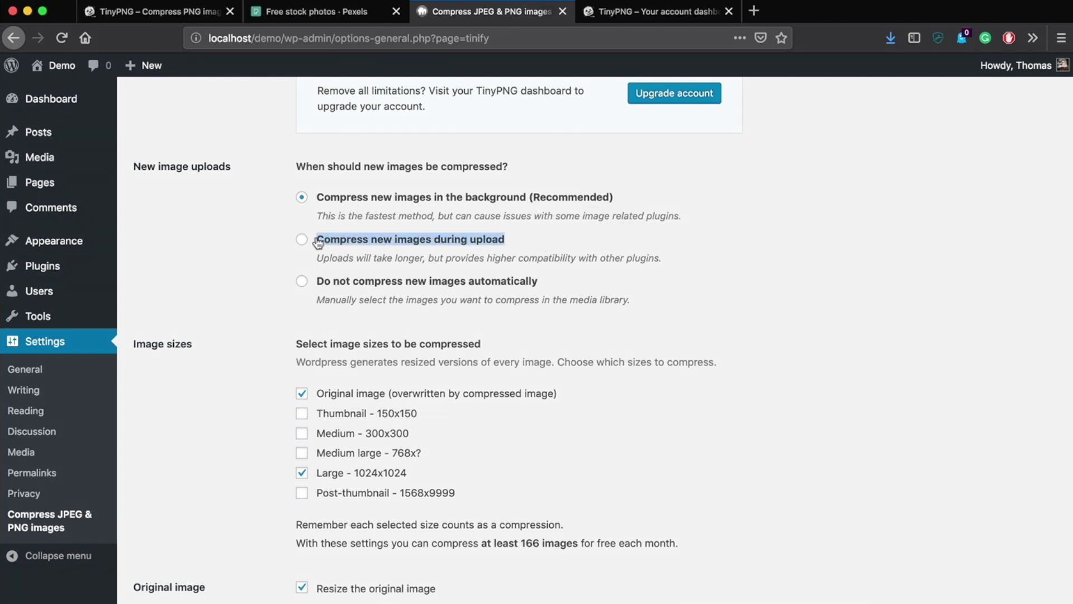
{"action": "left_click", "coordinate": [850, 216]}
{"action": "left_click_drag", "start_coordinate": [622, 196], "coordinate": [320, 205]}
{"action": "left_click", "coordinate": [766, 244]}
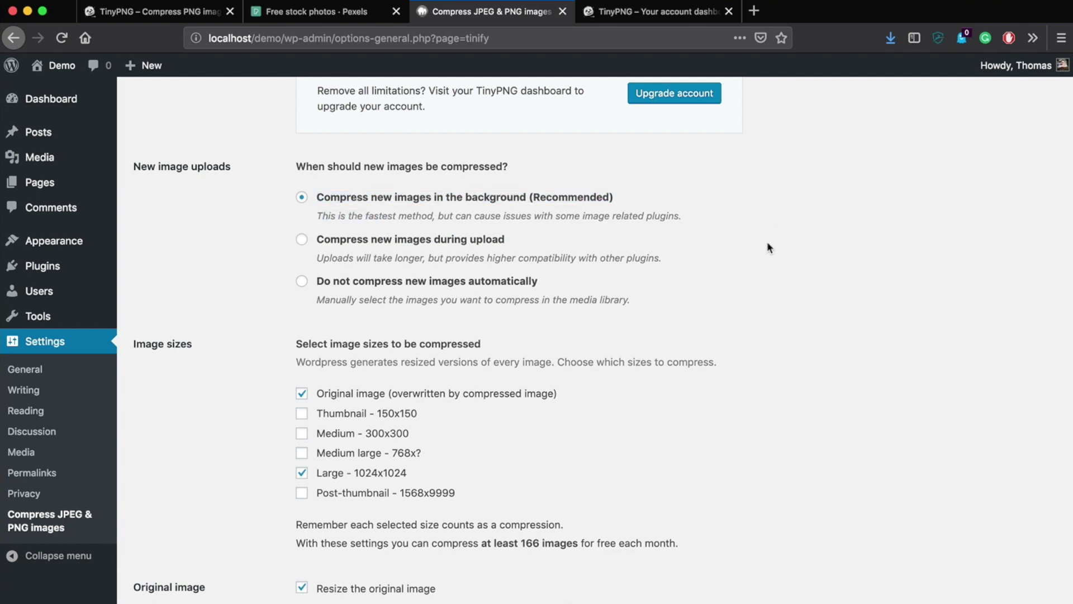
Review which image sizes get compressed and the original image's resize and preserve options, and return to the account status.
{"action": "scroll", "coordinate": [765, 244], "scroll_direction": "down", "scroll_amount": 2}
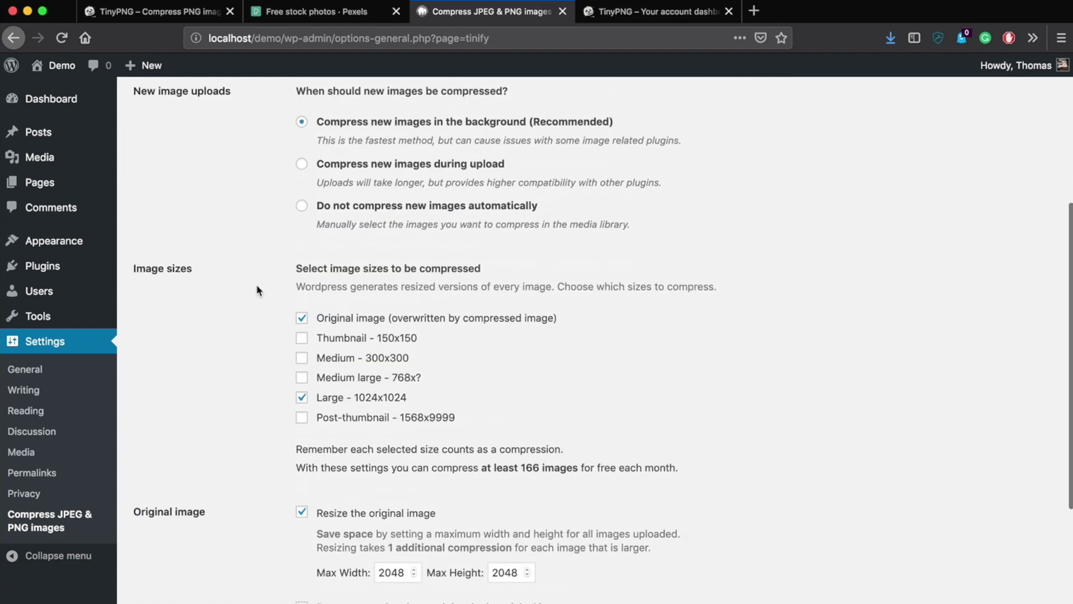
{"action": "scroll", "coordinate": [257, 289], "scroll_direction": "down", "scroll_amount": 1}
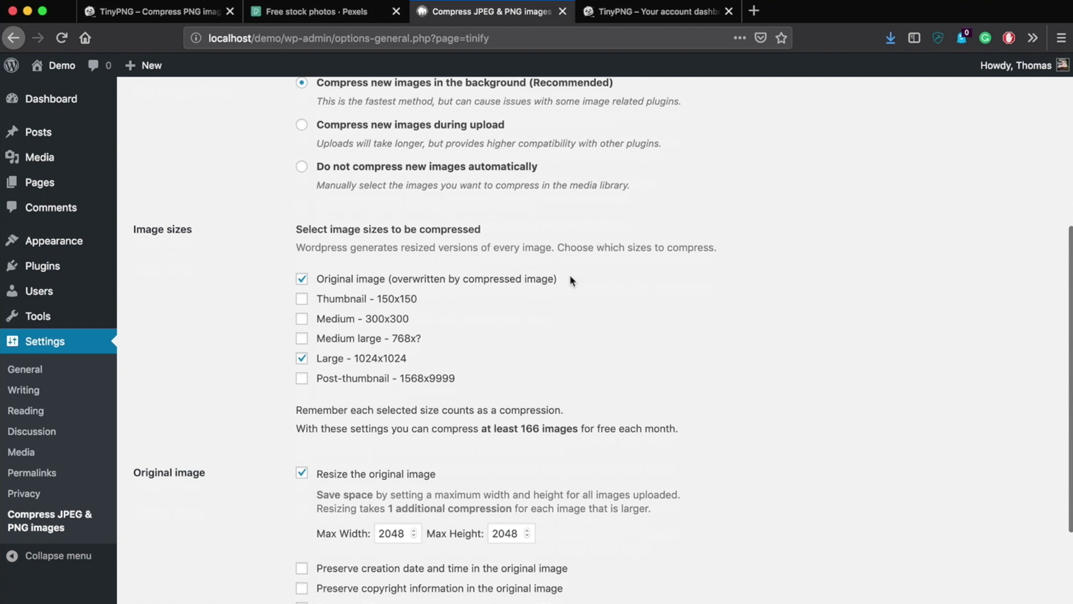
{"action": "scroll", "coordinate": [570, 279], "scroll_direction": "down", "scroll_amount": 1}
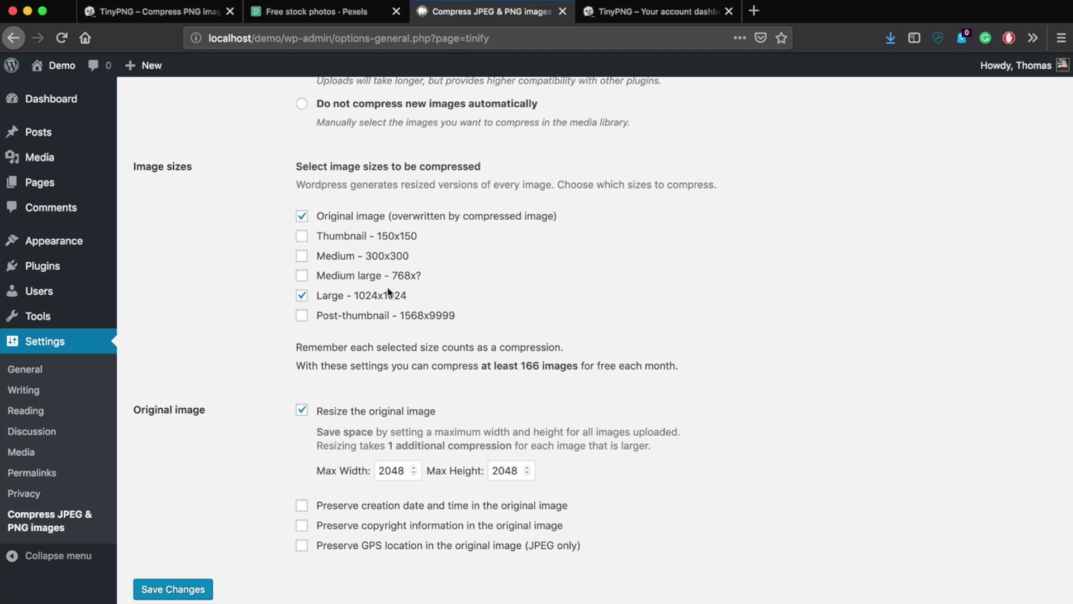
{"action": "scroll", "coordinate": [624, 265], "scroll_direction": "up", "scroll_amount": 3}
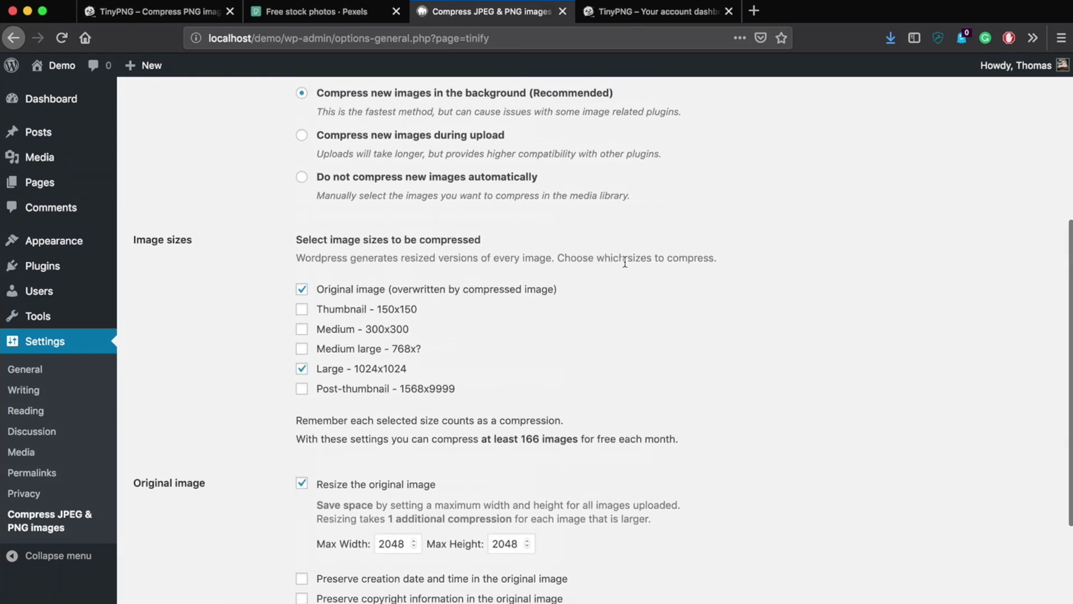
{"action": "scroll", "coordinate": [550, 304], "scroll_direction": "up", "scroll_amount": 5}
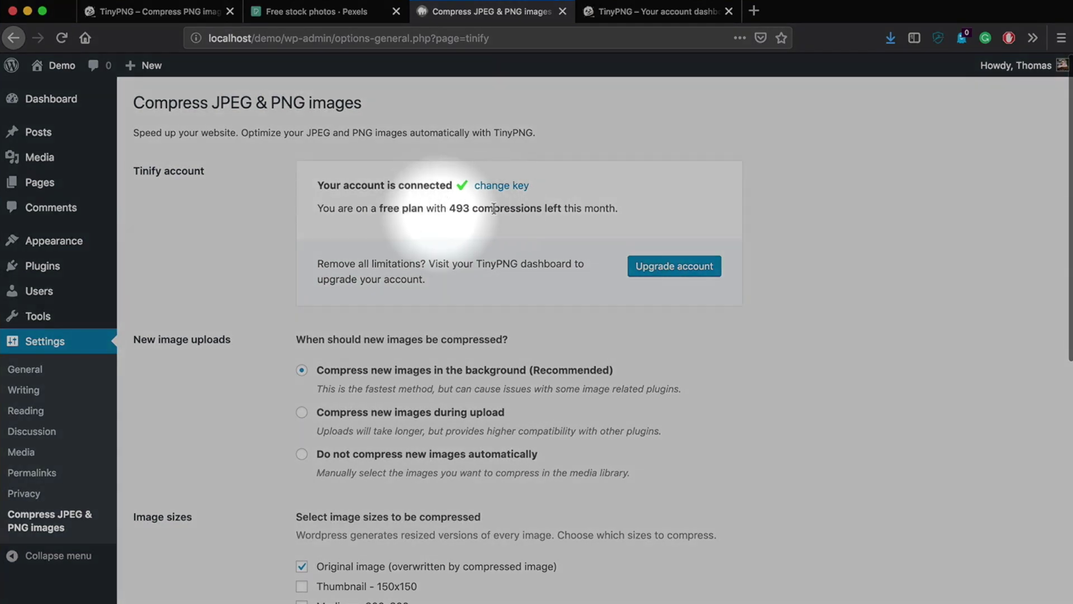
Compare the image sizes selected for compression with the compressions remaining on the free plan this month.
{"action": "scroll", "coordinate": [489, 312], "scroll_direction": "down", "scroll_amount": 6}
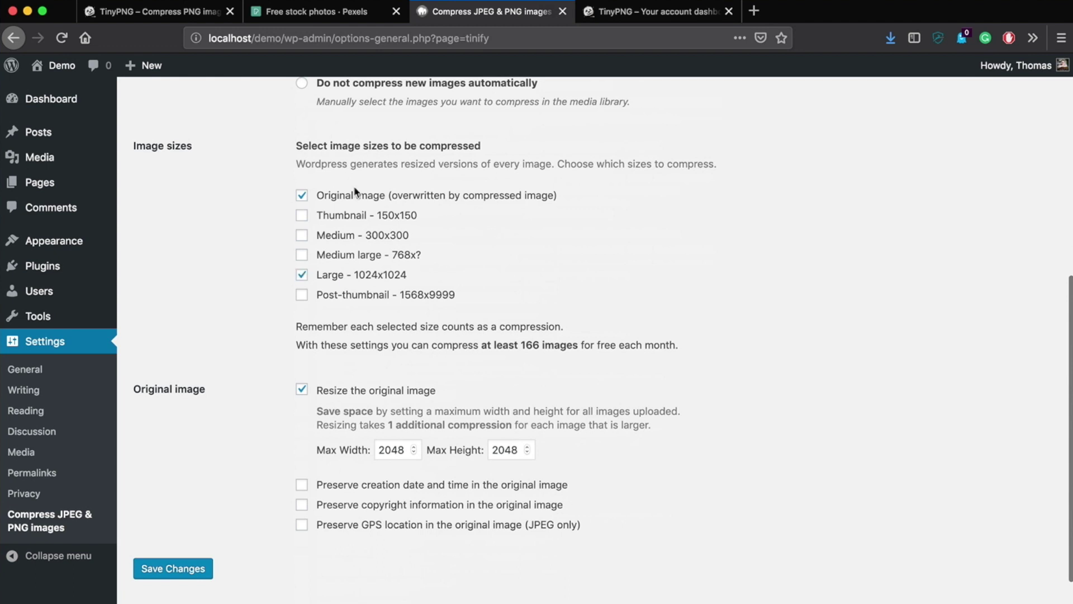
{"action": "scroll", "coordinate": [432, 226], "scroll_direction": "up", "scroll_amount": 7}
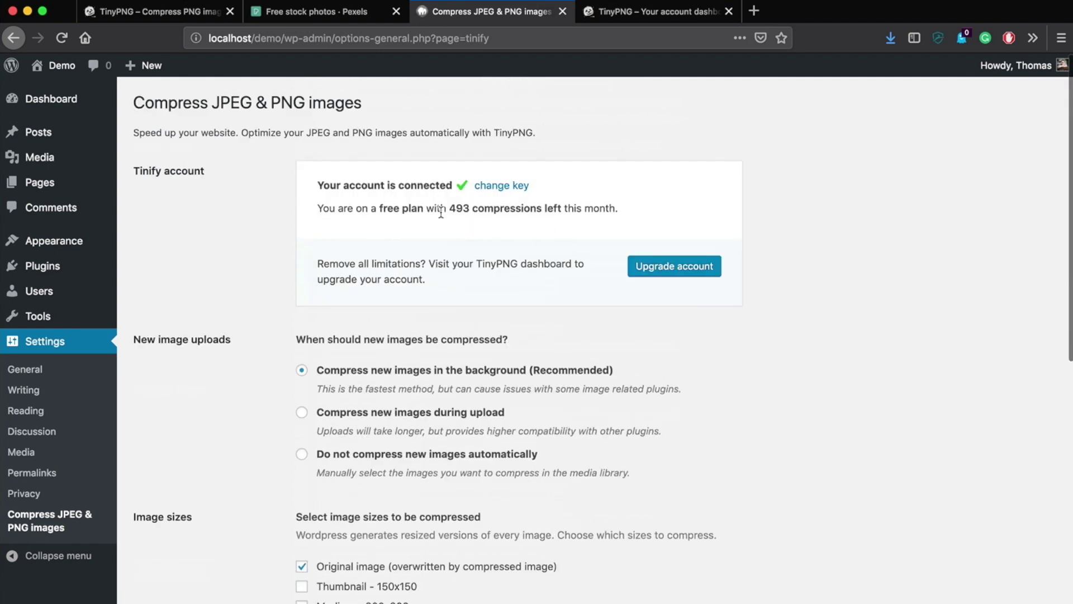
{"action": "left_click_drag", "start_coordinate": [442, 208], "coordinate": [512, 208]}
{"action": "left_click", "coordinate": [693, 205]}
{"action": "scroll", "coordinate": [664, 224], "scroll_direction": "down", "scroll_amount": 7}
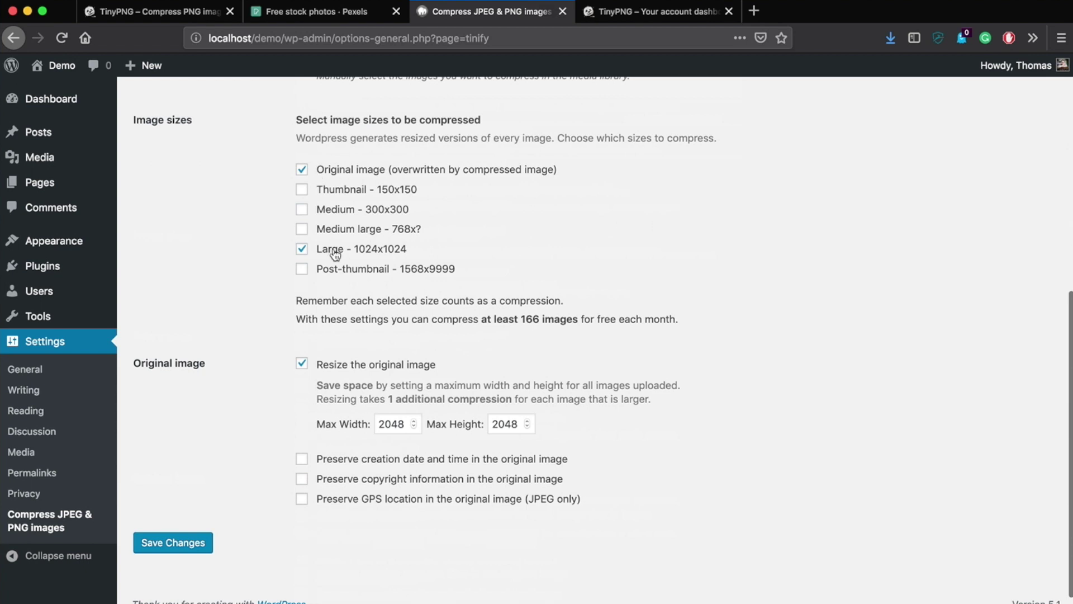
{"action": "scroll", "coordinate": [356, 202], "scroll_direction": "up", "scroll_amount": 7}
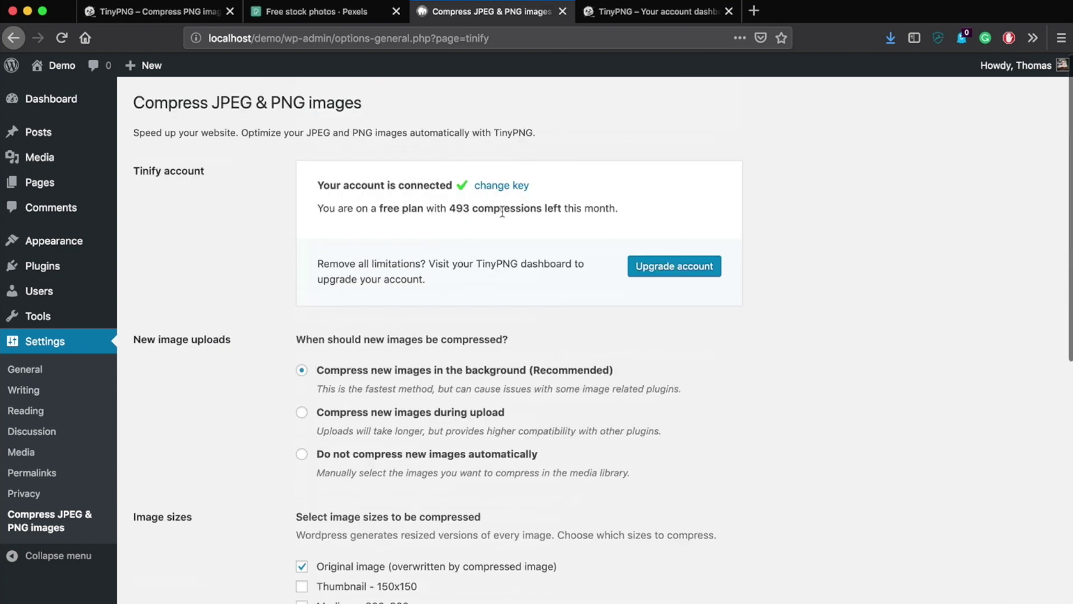
{"action": "scroll", "coordinate": [476, 230], "scroll_direction": "down", "scroll_amount": 6}
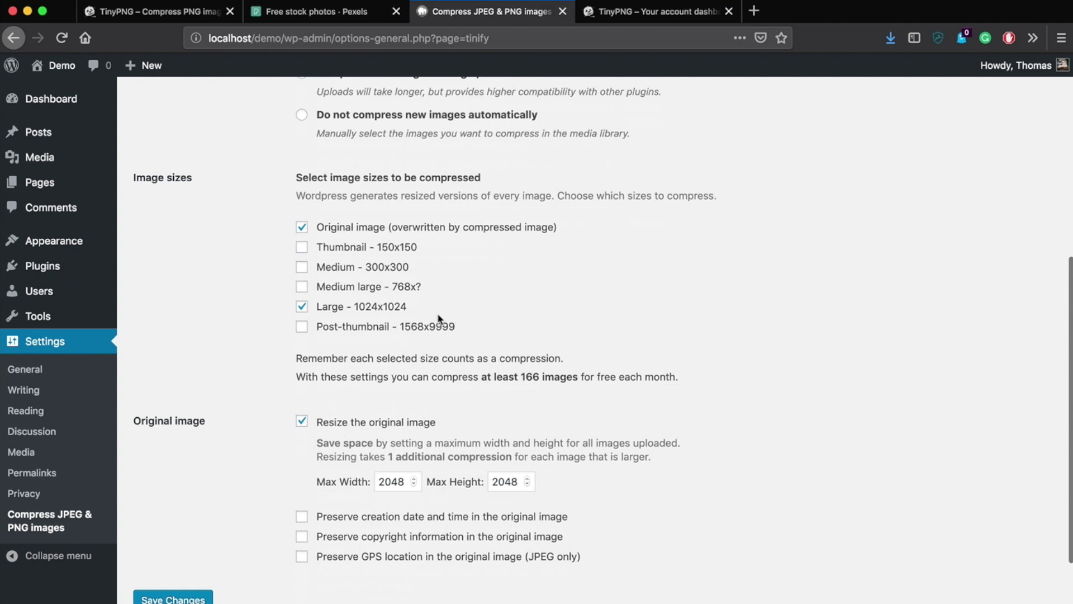
{"action": "scroll", "coordinate": [444, 327], "scroll_direction": "down", "scroll_amount": 3}
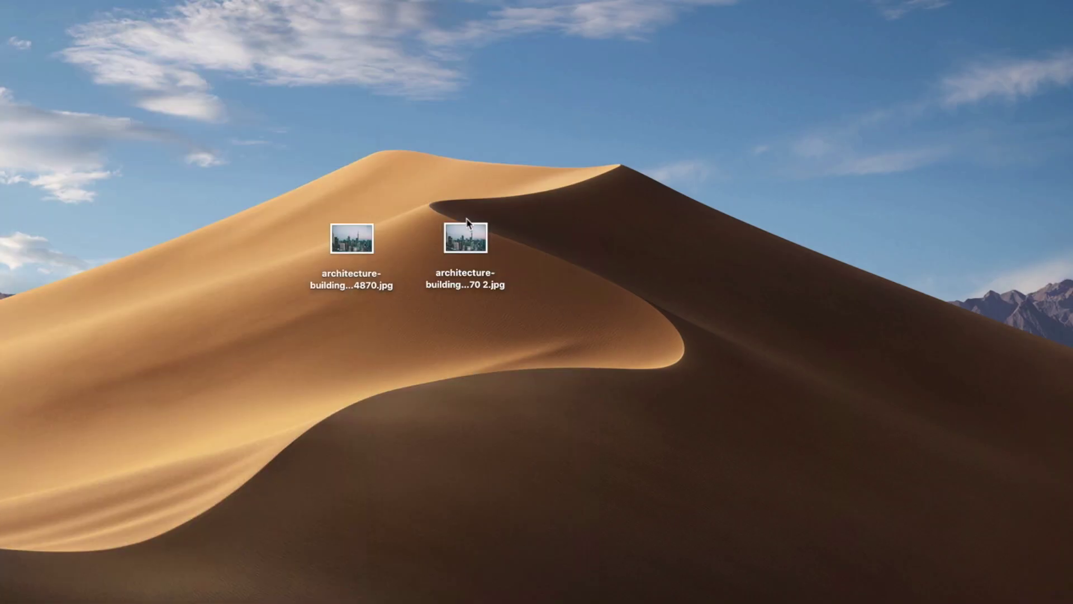
View the second copy of the skyline photo from the desktop in Preview and close it again.
{"action": "left_click", "coordinate": [457, 243]}
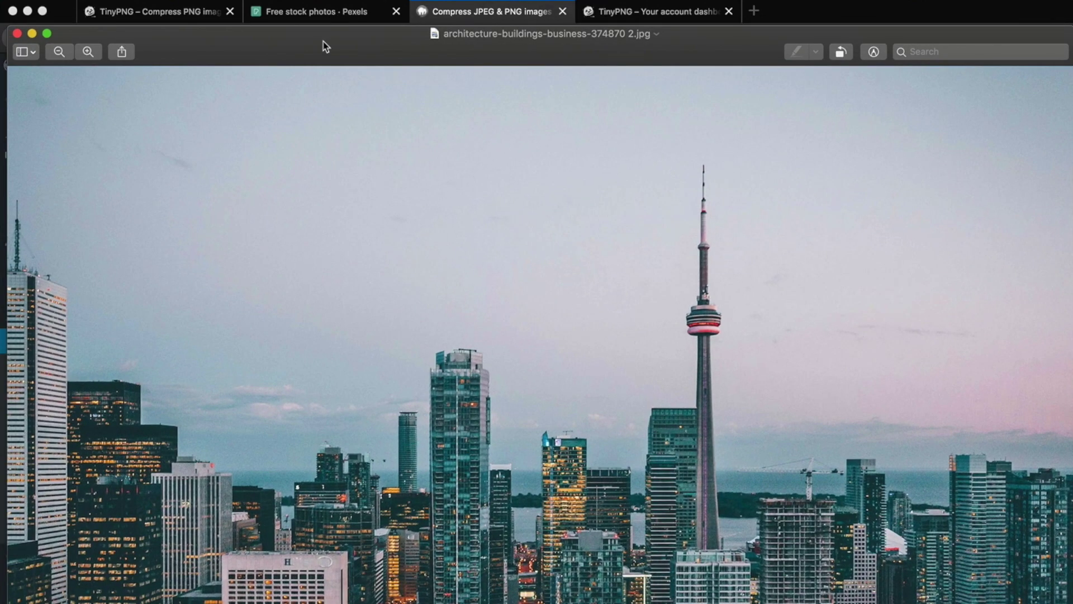
{"action": "left_click_drag", "start_coordinate": [326, 46], "coordinate": [475, 63]}
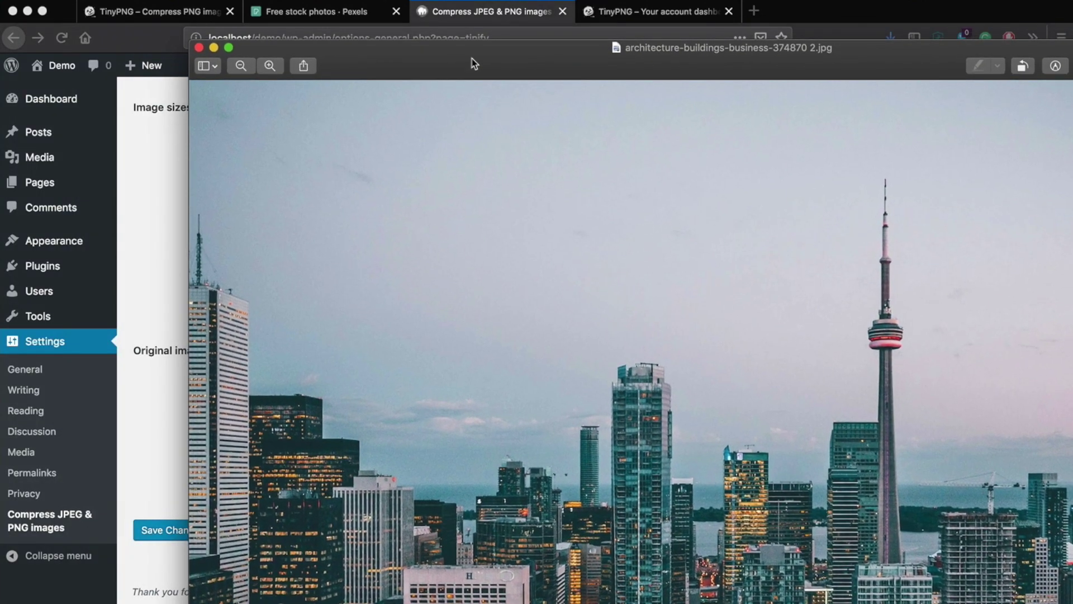
{"action": "left_click", "coordinate": [199, 48]}
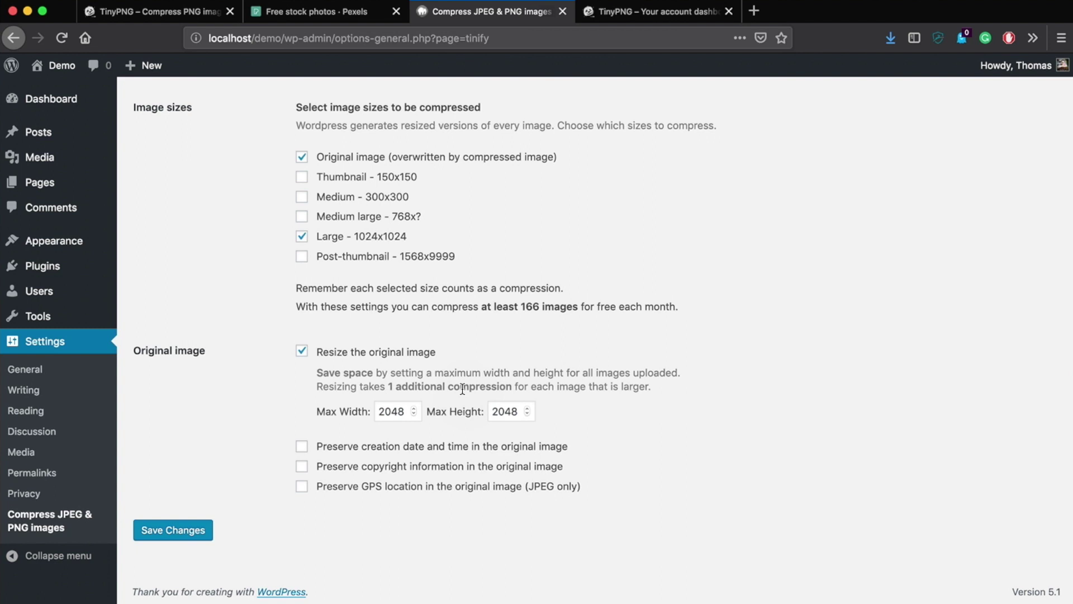
Review the maximum width and height set for resizing the original image in the plugin settings.
{"action": "left_click", "coordinate": [389, 414]}
{"action": "left_click", "coordinate": [515, 411]}
{"action": "double_click", "coordinate": [515, 411]}
{"action": "left_click", "coordinate": [624, 411]}
{"action": "scroll", "coordinate": [726, 410], "scroll_direction": "up", "scroll_amount": 3}
{"action": "scroll", "coordinate": [726, 410], "scroll_direction": "down", "scroll_amount": 3}
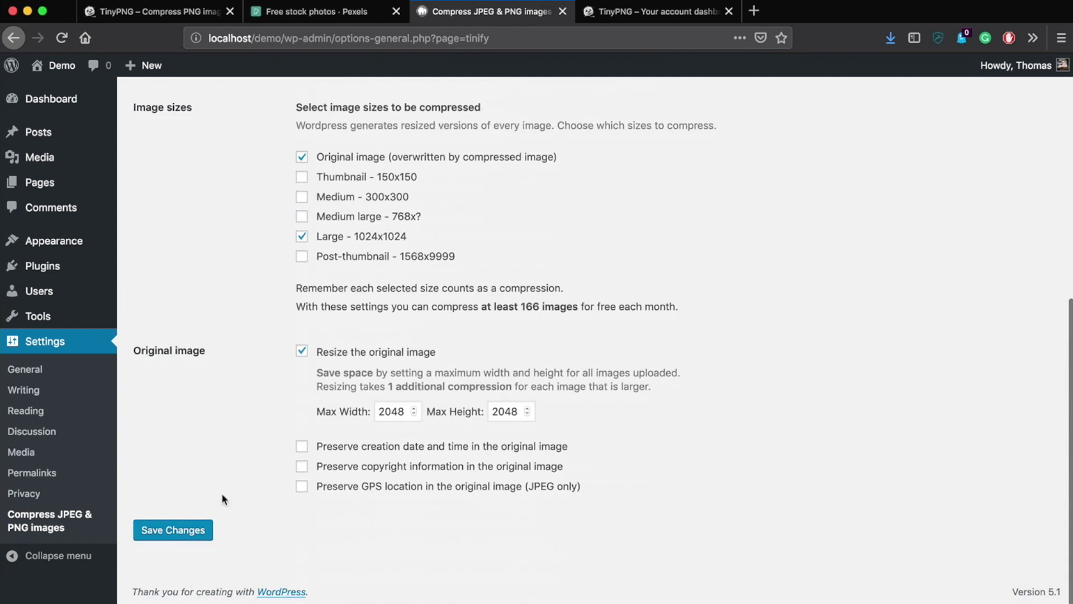
Save the image compression plugin's settings and look over the reloaded settings page.
{"action": "left_click", "coordinate": [173, 530]}
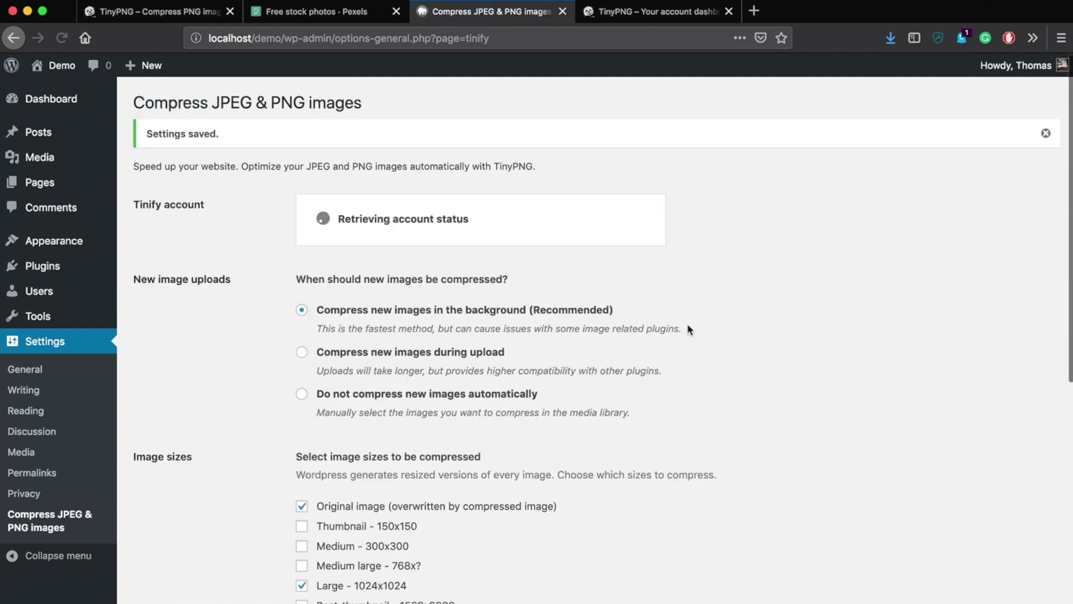
{"action": "scroll", "coordinate": [488, 456], "scroll_direction": "down", "scroll_amount": 2}
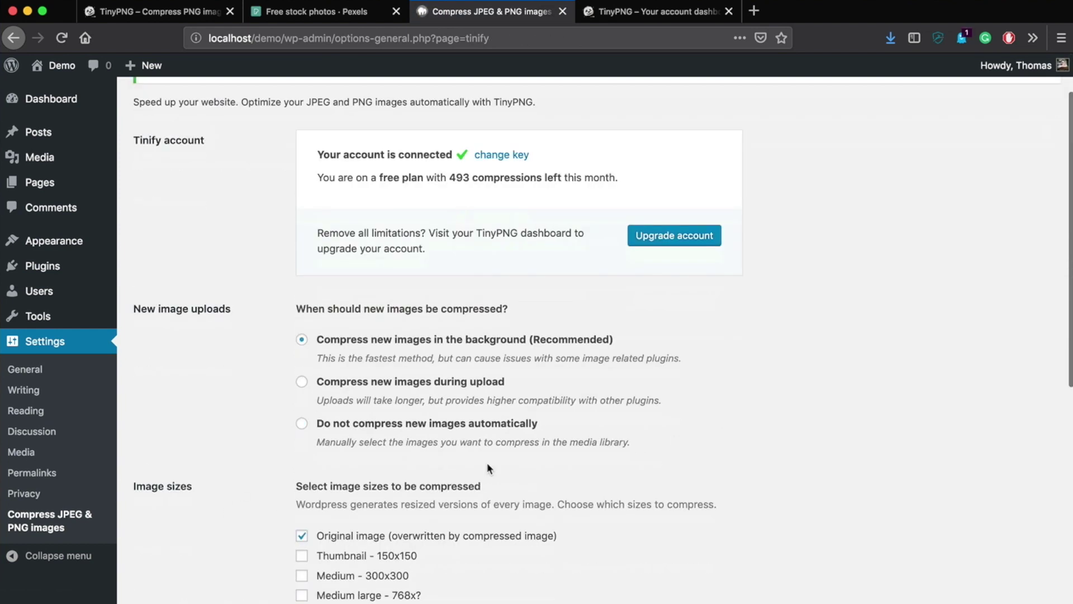
{"action": "scroll", "coordinate": [487, 468], "scroll_direction": "down", "scroll_amount": 10}
{"action": "scroll", "coordinate": [488, 466], "scroll_direction": "up", "scroll_amount": 12}
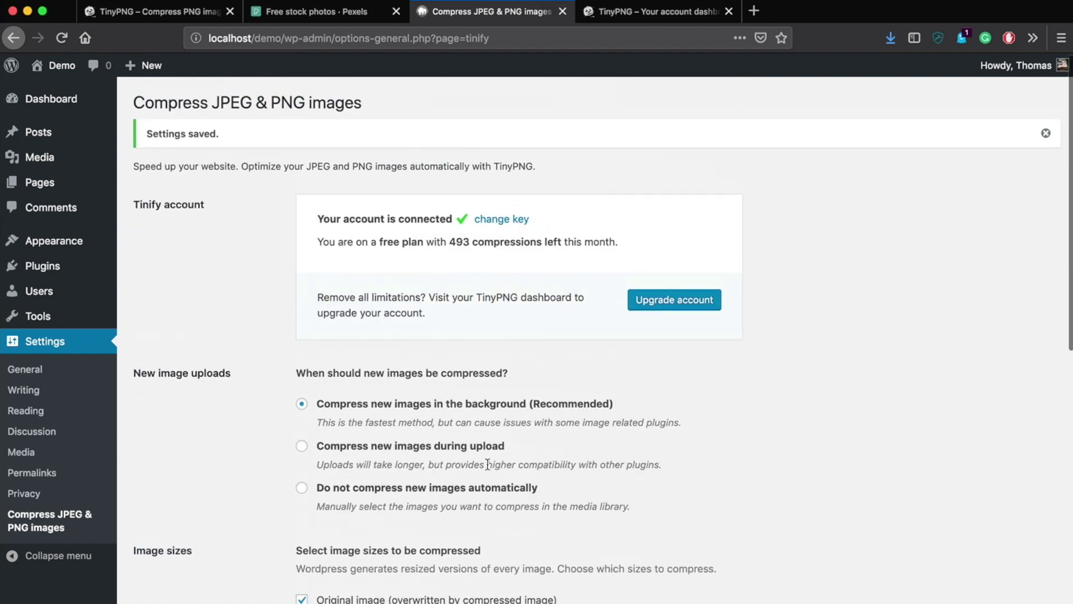
Open the WordPress Media Library and check the file information of the original skyline photo on the desktop.
{"action": "left_click", "coordinate": [46, 159]}
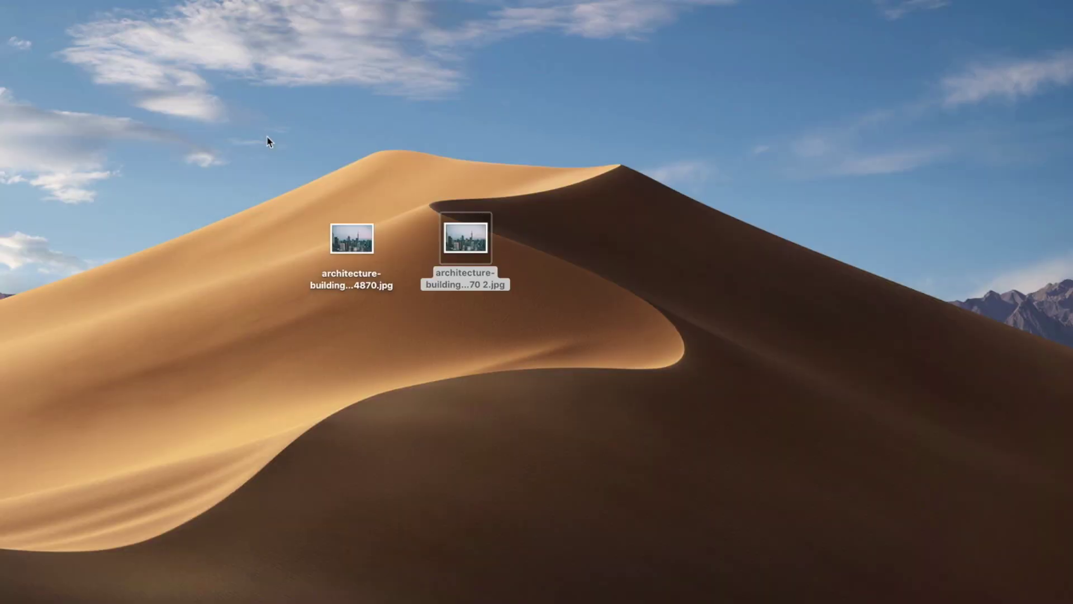
{"action": "left_click_drag", "start_coordinate": [268, 141], "coordinate": [406, 329]}
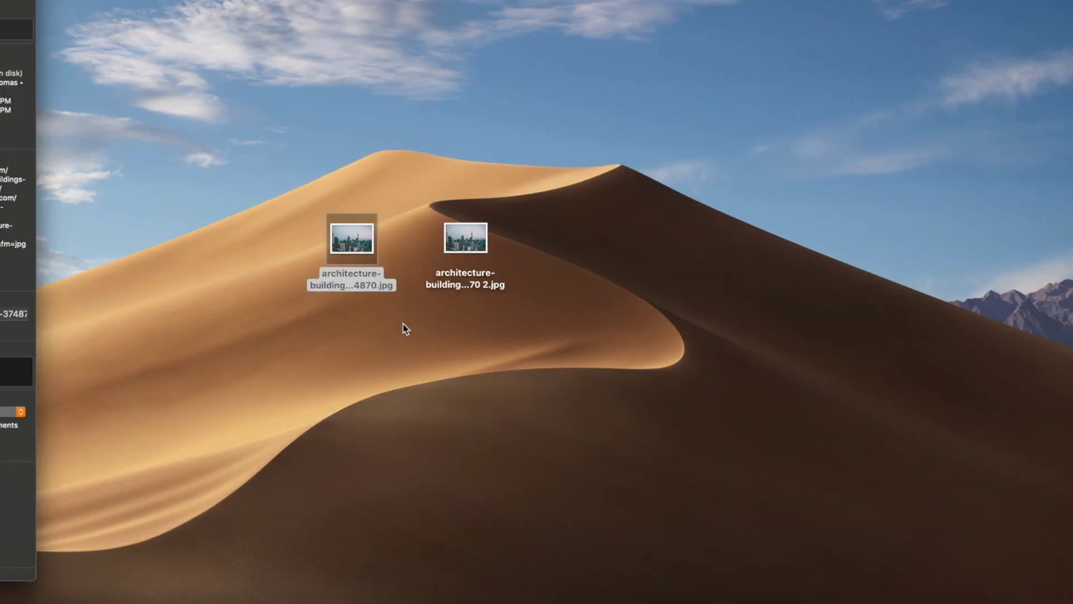
{"action": "key", "text": "super+i"}
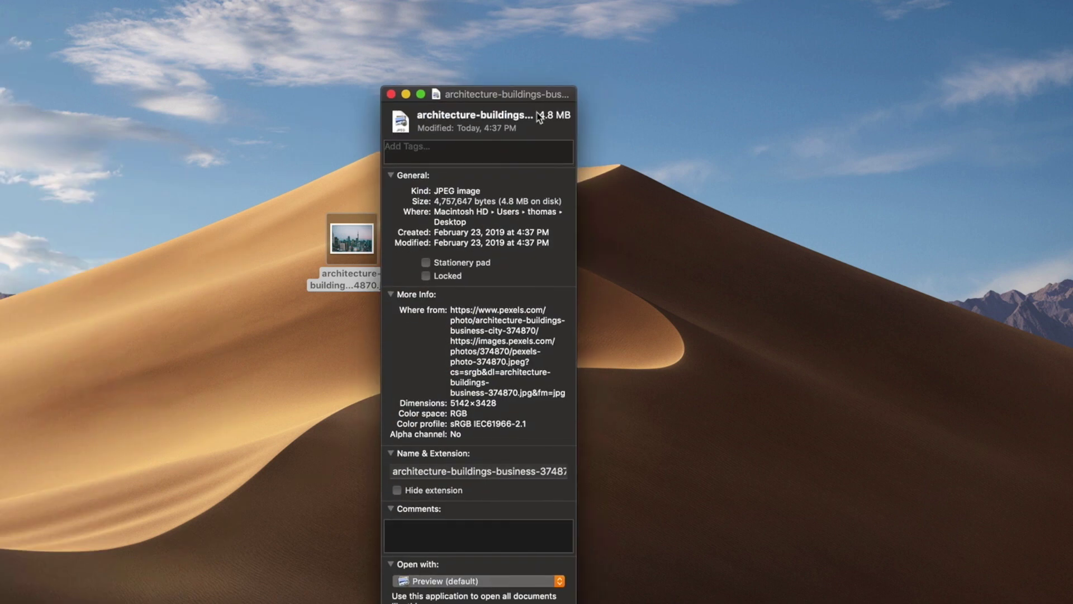
{"action": "key", "text": "super+w"}
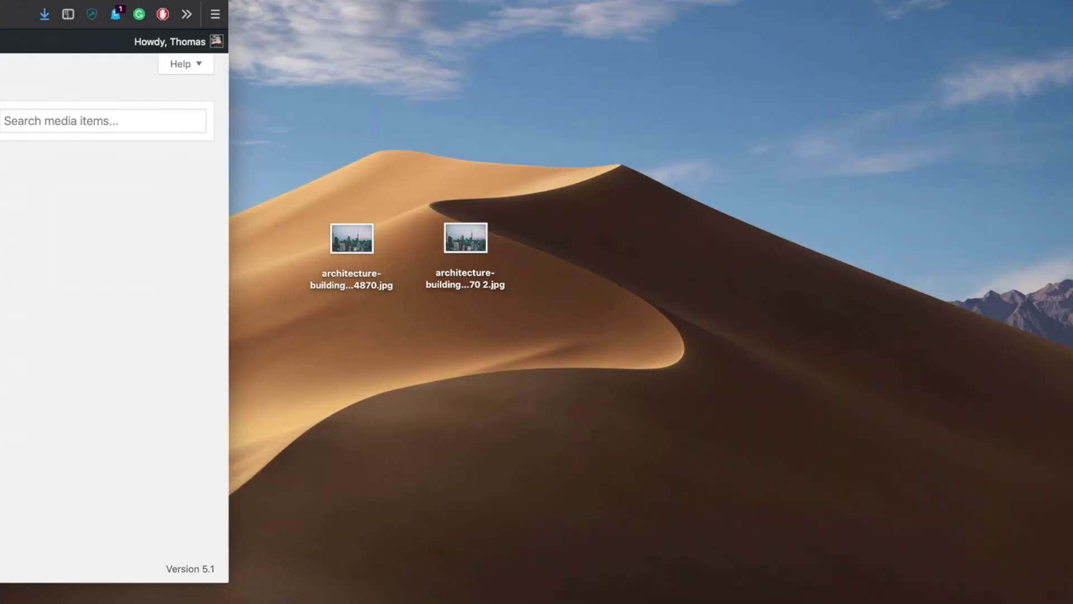
Upload architecture-buildings-business-374870.jpg from the desktop to the Media Library and check its file size in the attachment details.
{"action": "left_click_drag", "start_coordinate": [352, 240], "coordinate": [788, 115]}
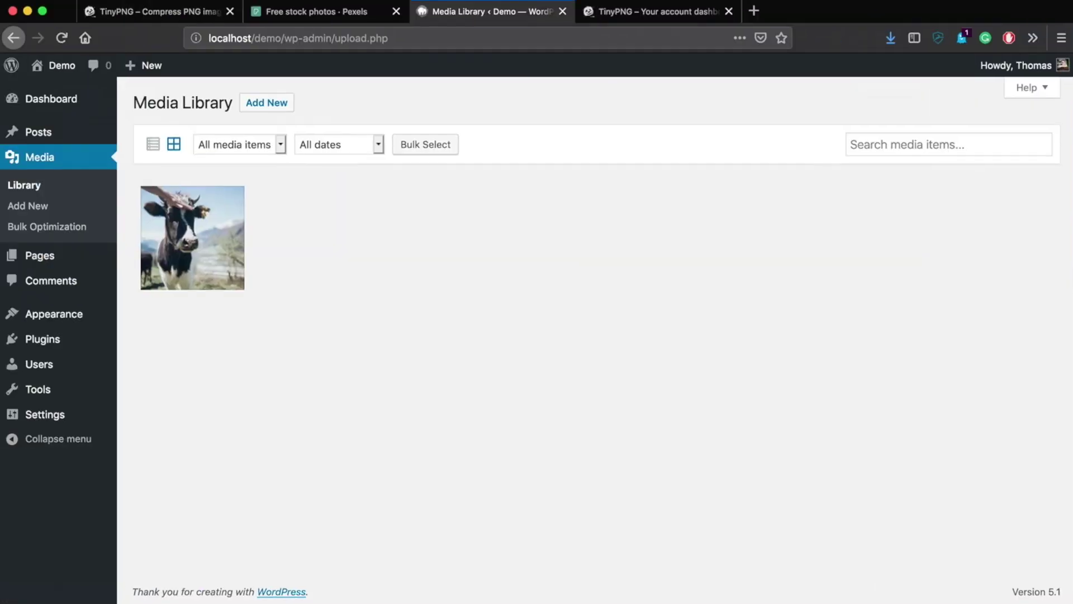
{"action": "left_click_drag", "start_coordinate": [1007, 232], "coordinate": [223, 238]}
{"action": "left_click", "coordinate": [203, 235]}
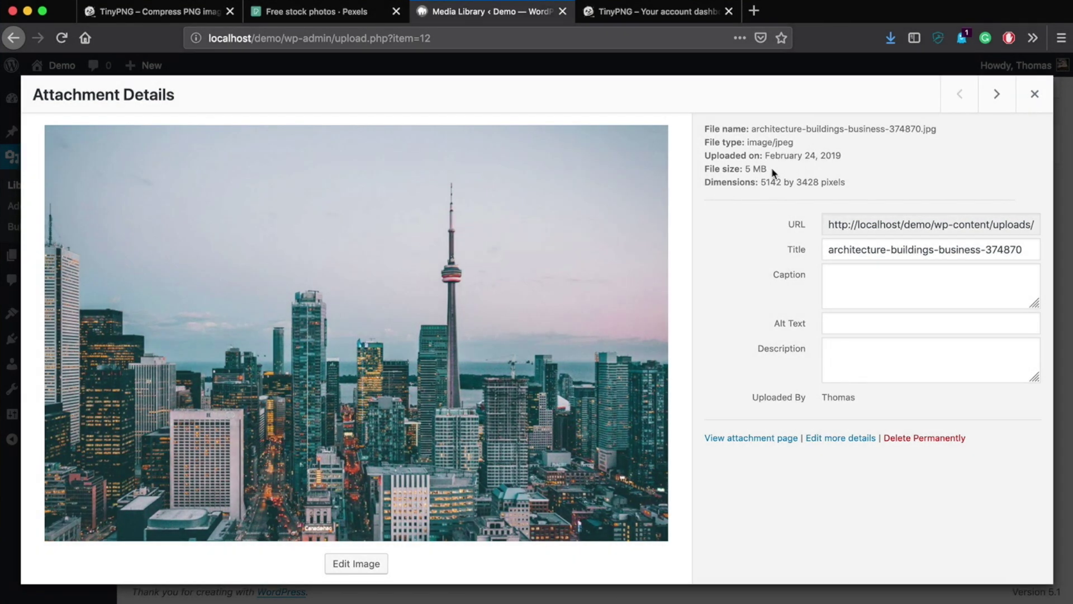
{"action": "left_click_drag", "start_coordinate": [774, 171], "coordinate": [747, 169]}
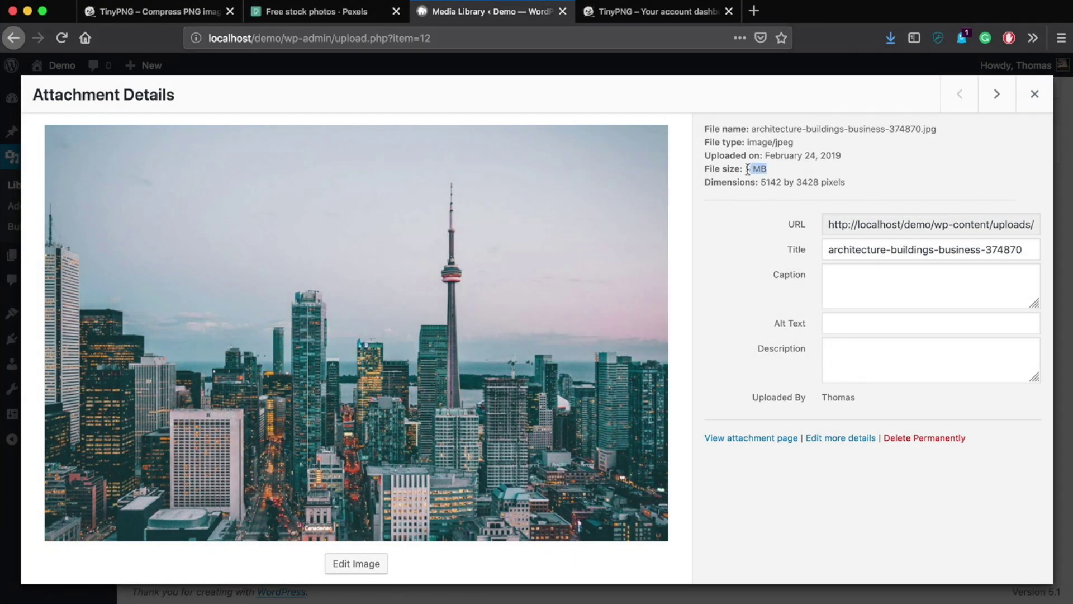
{"action": "left_click", "coordinate": [1035, 95]}
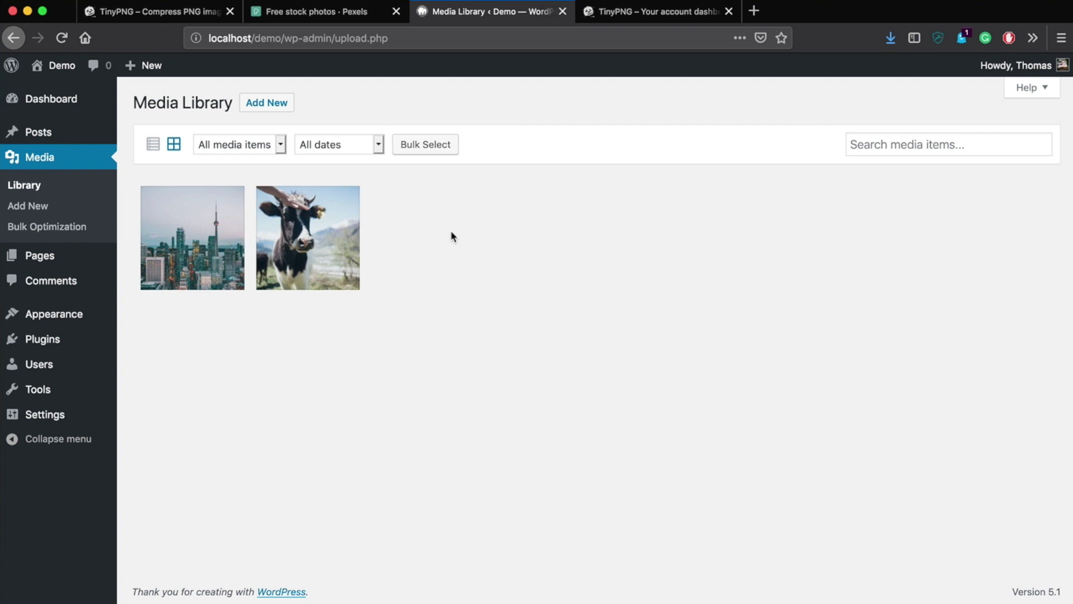
Reopen the uploaded skyline photo's attachment details and examine its compressed file size and pixel dimensions.
{"action": "left_click", "coordinate": [191, 240]}
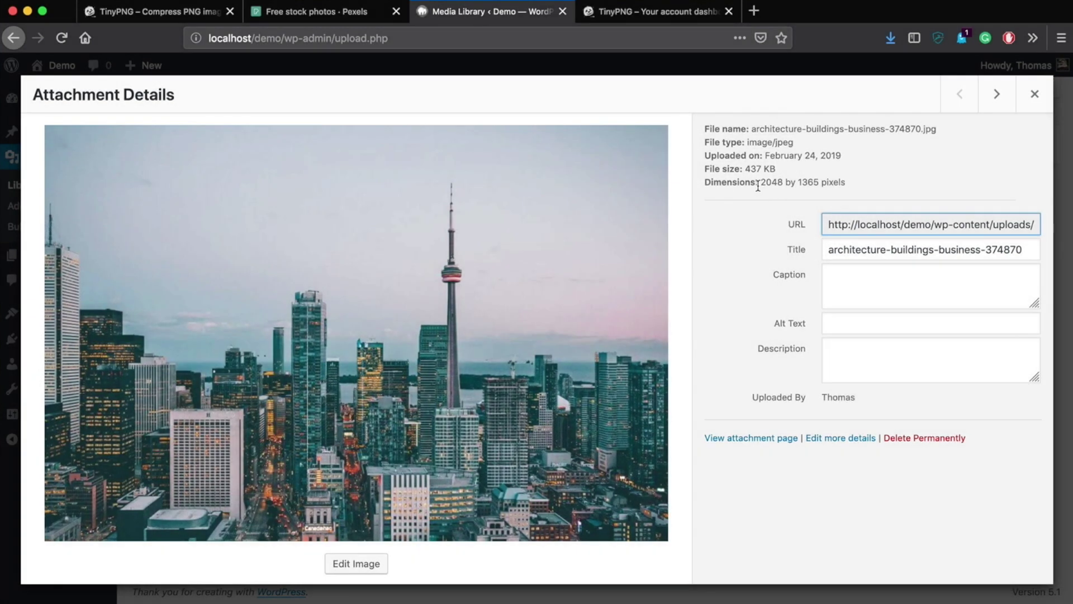
{"action": "left_click_drag", "start_coordinate": [762, 182], "coordinate": [778, 181]}
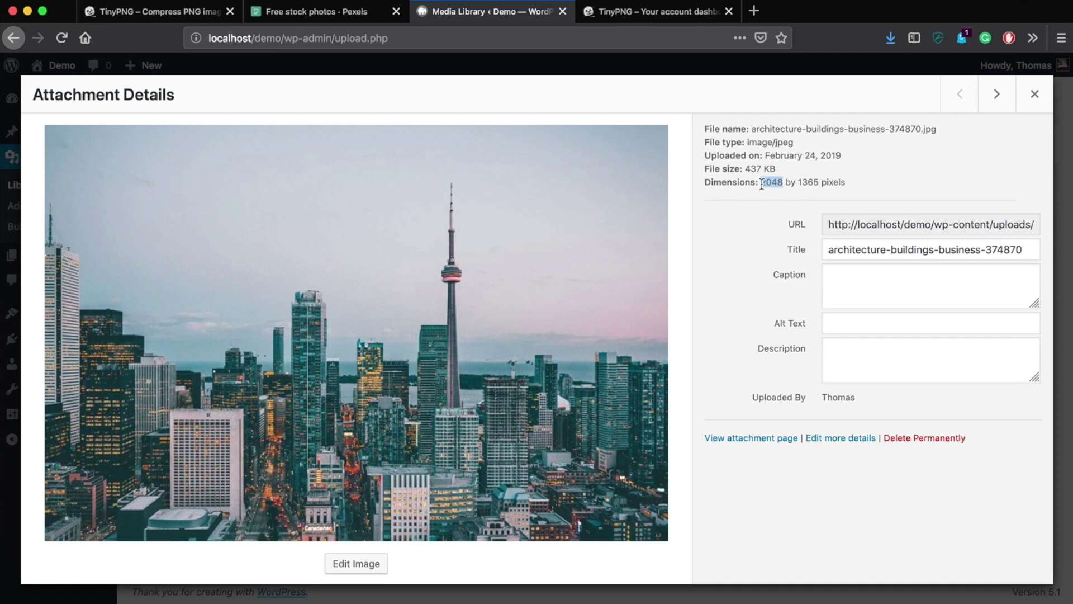
{"action": "double_click", "coordinate": [806, 182]}
{"action": "left_click_drag", "start_coordinate": [858, 184], "coordinate": [796, 183]}
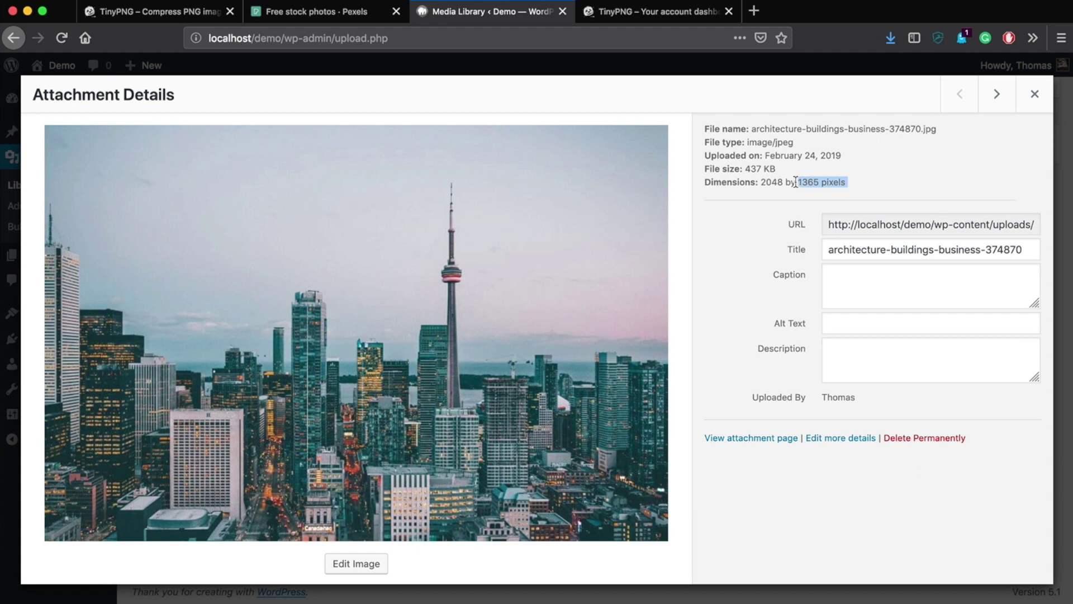
{"action": "left_click", "coordinate": [771, 177]}
{"action": "double_click", "coordinate": [809, 185]}
{"action": "left_click", "coordinate": [845, 186]}
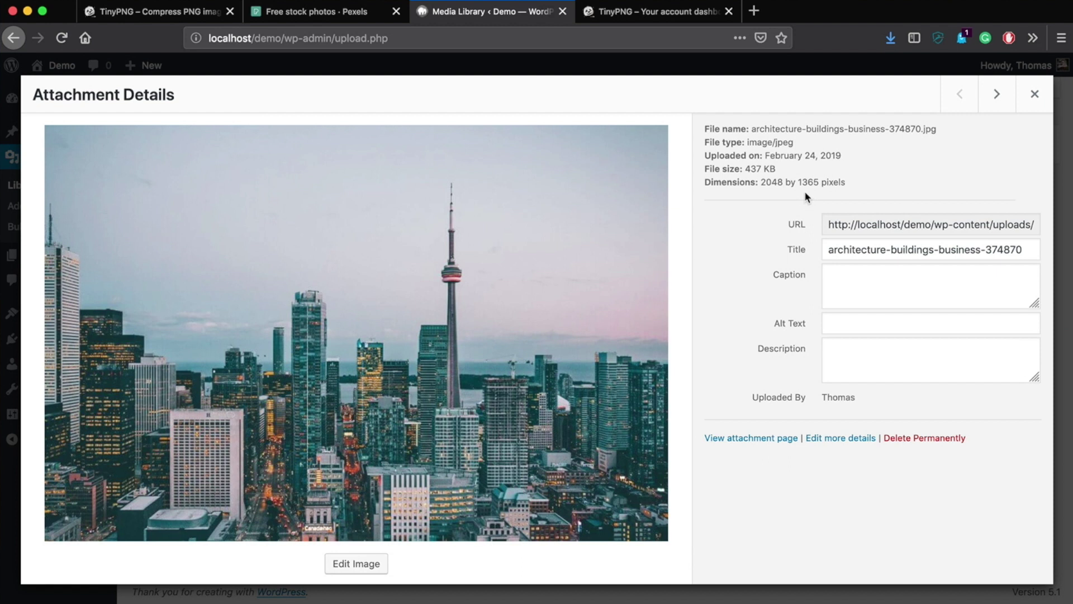
{"action": "left_click_drag", "start_coordinate": [745, 169], "coordinate": [817, 172]}
{"action": "left_click", "coordinate": [865, 186]}
{"action": "left_click", "coordinate": [1035, 95]}
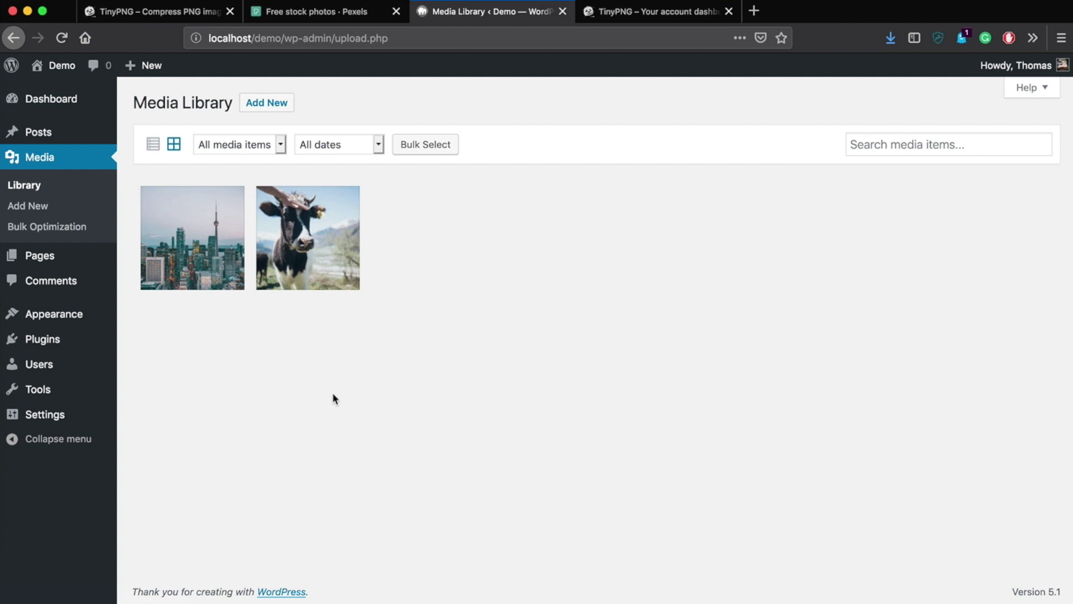
Create a new post titled "My Sample Post" with the paragraph "Here is some content!".
{"action": "left_click", "coordinate": [74, 132]}
{"action": "left_click", "coordinate": [189, 95]}
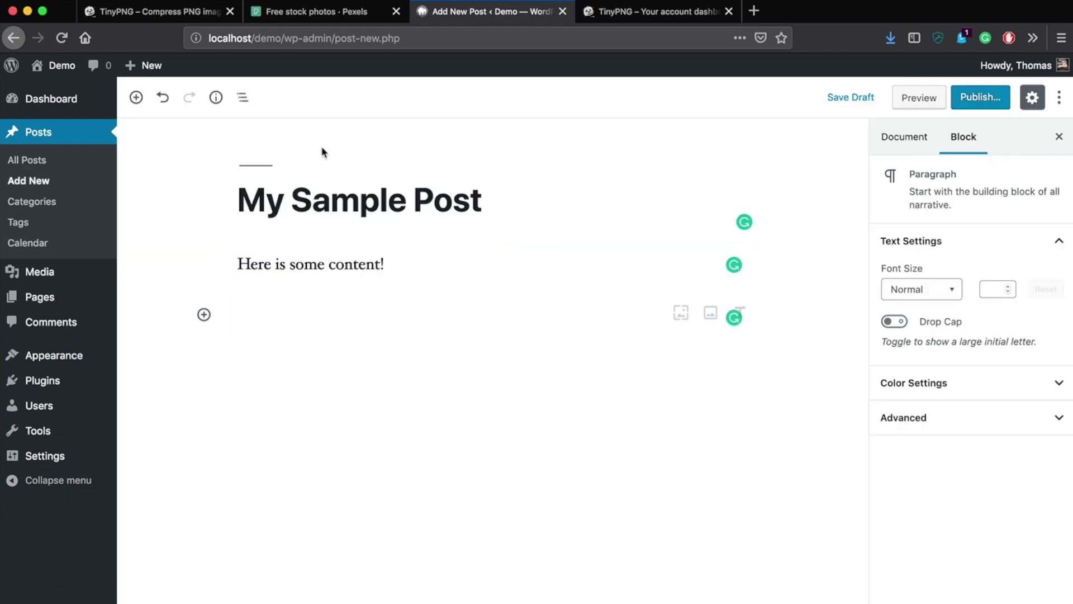
Add a cover block below the paragraph, transform it to an Image block, and insert the skyline photo from the Media Library.
{"action": "left_click", "coordinate": [680, 313]}
{"action": "left_click", "coordinate": [241, 278]}
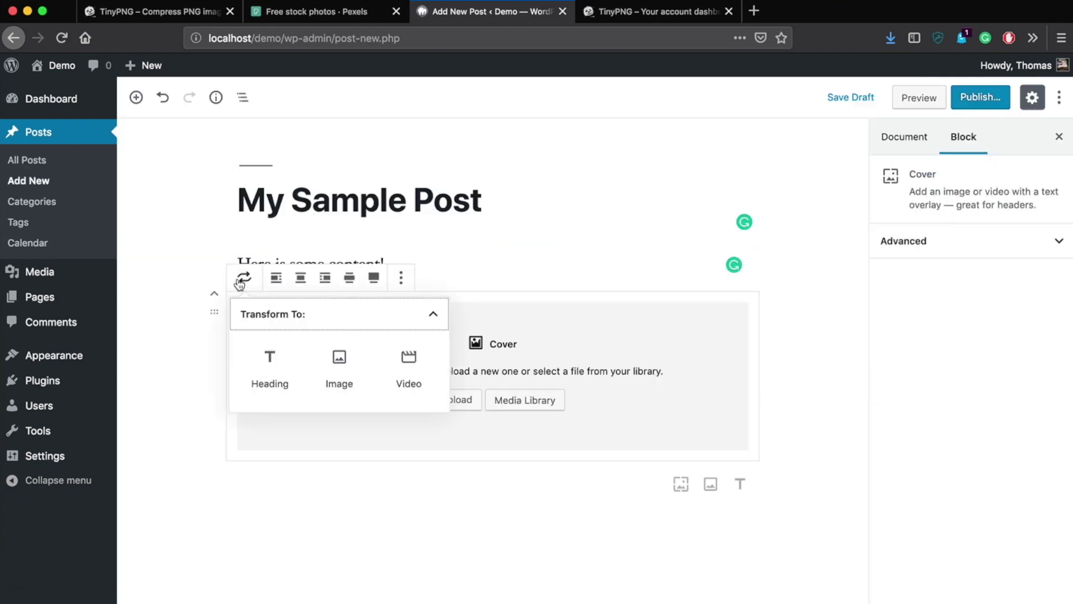
{"action": "left_click", "coordinate": [347, 354]}
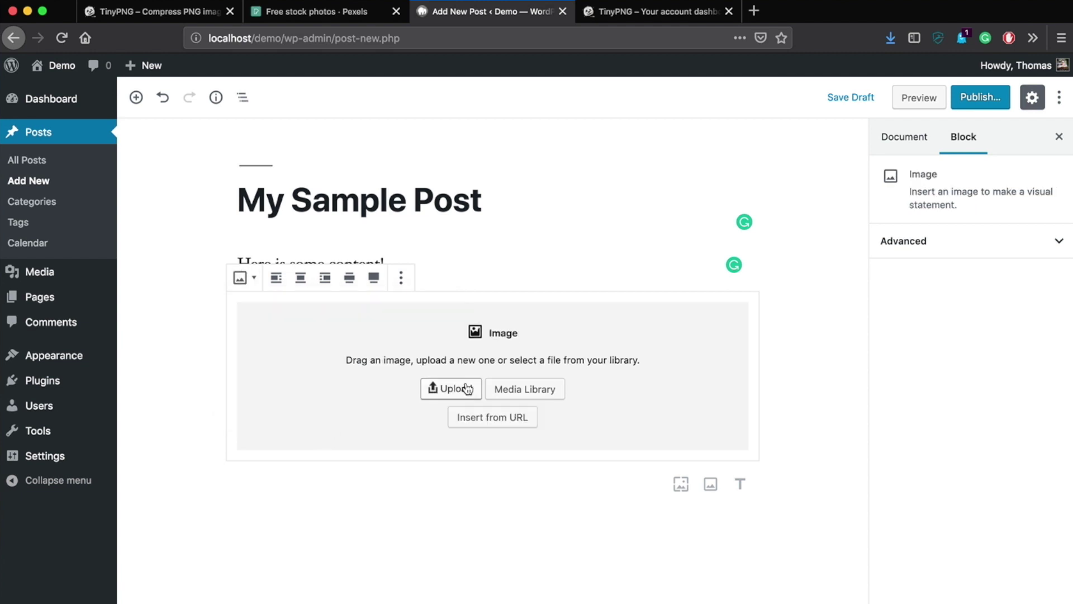
{"action": "left_click", "coordinate": [543, 387]}
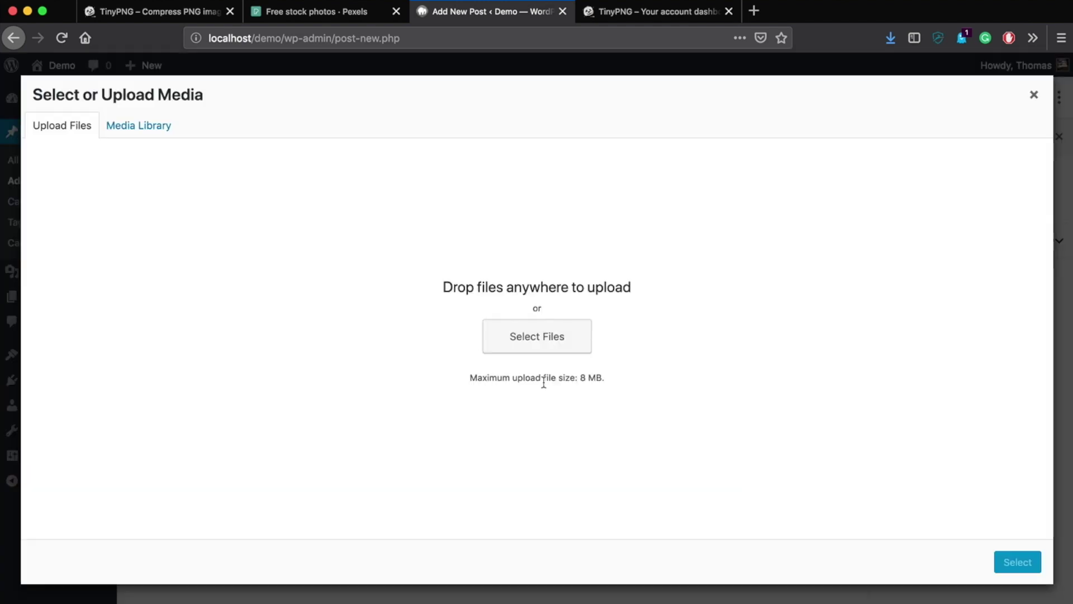
{"action": "left_click", "coordinate": [126, 127]}
{"action": "left_click", "coordinate": [124, 231]}
{"action": "left_click", "coordinate": [1017, 562]}
Review the inserted image's size and dimension settings and check how the photo appears in the post.
{"action": "scroll", "coordinate": [1006, 441], "scroll_direction": "down", "scroll_amount": 3}
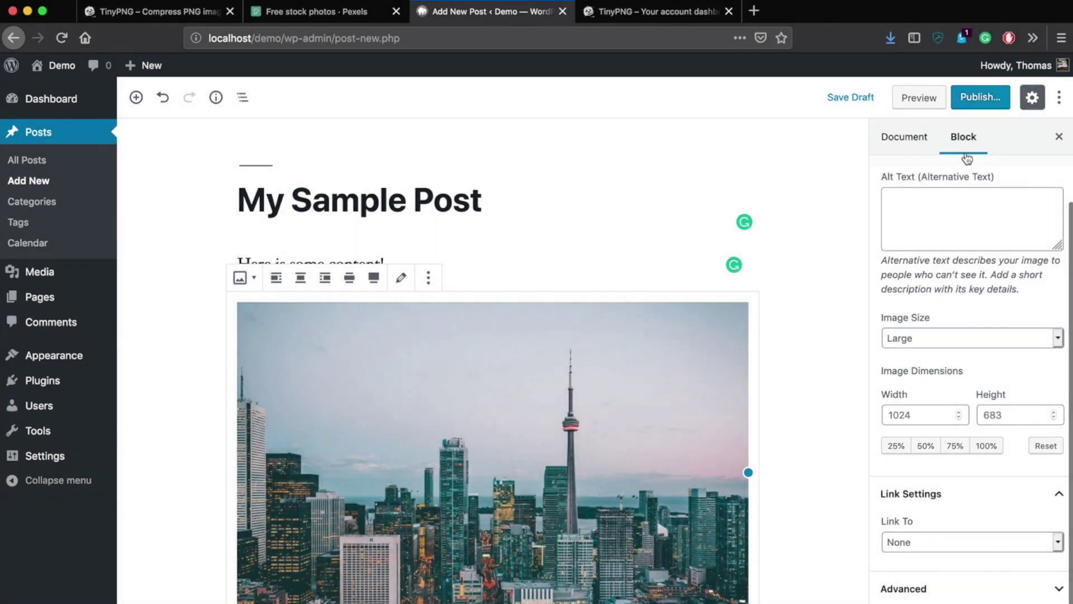
{"action": "left_click", "coordinate": [972, 104]}
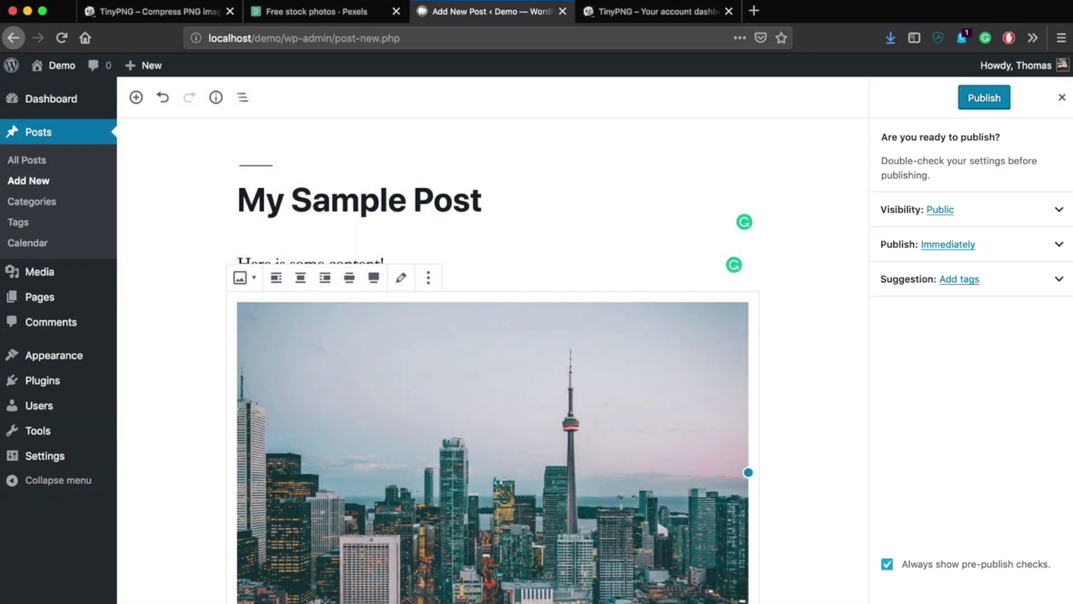
{"action": "left_click", "coordinate": [1062, 97]}
{"action": "scroll", "coordinate": [964, 447], "scroll_direction": "down", "scroll_amount": 3}
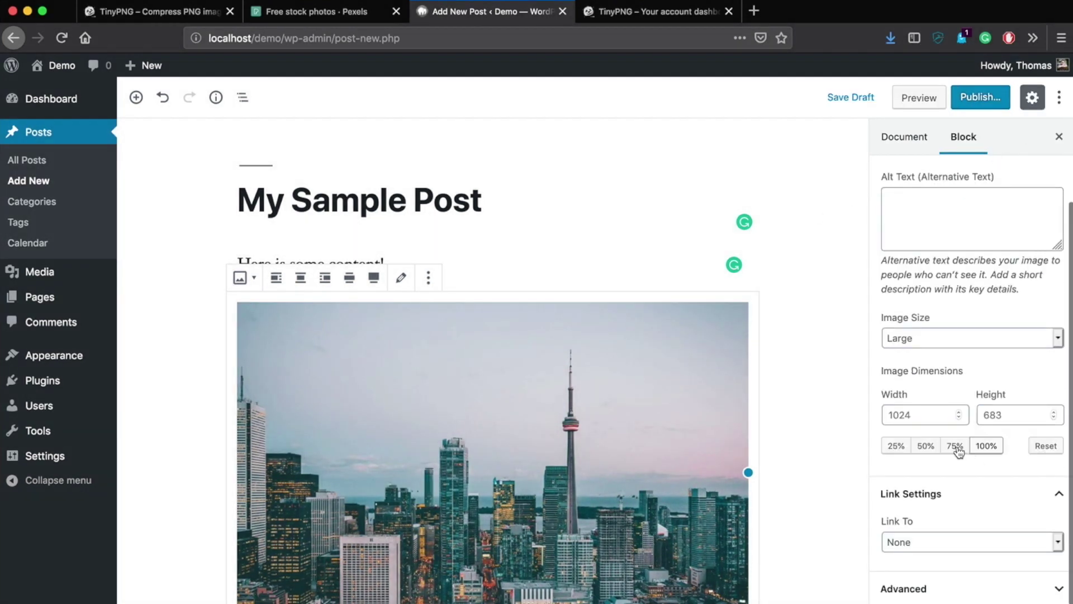
{"action": "scroll", "coordinate": [957, 499], "scroll_direction": "up", "scroll_amount": 3}
{"action": "scroll", "coordinate": [957, 499], "scroll_direction": "down", "scroll_amount": 3}
{"action": "scroll", "coordinate": [841, 490], "scroll_direction": "down", "scroll_amount": 5}
{"action": "left_click", "coordinate": [792, 461]}
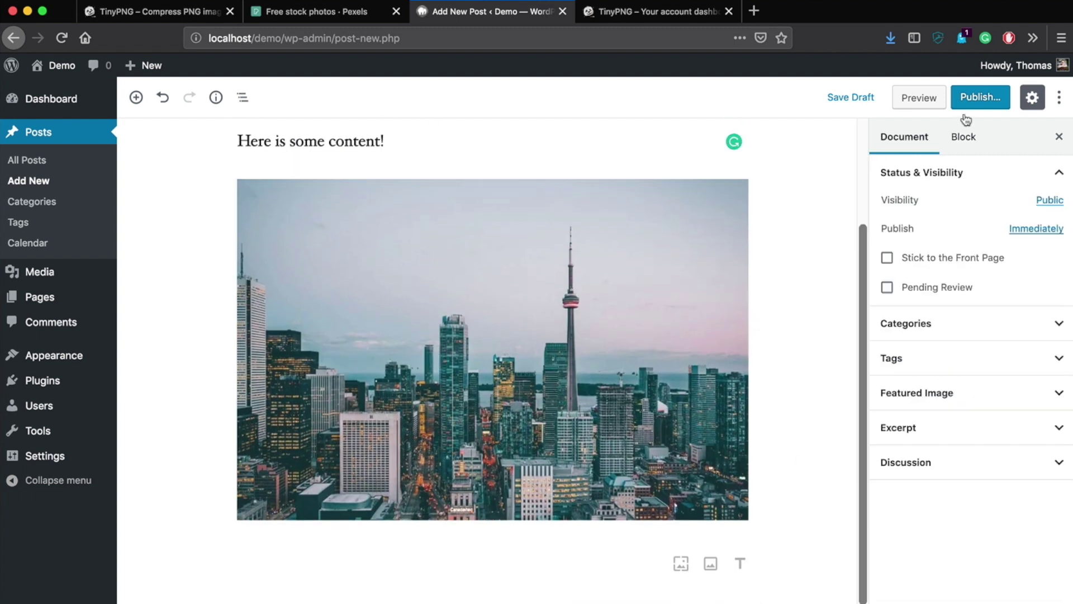
Publish the "My Sample Post" post immediately with public visibility.
{"action": "left_click", "coordinate": [980, 98]}
{"action": "scroll", "coordinate": [690, 230], "scroll_direction": "up", "scroll_amount": 3}
{"action": "left_click", "coordinate": [970, 104]}
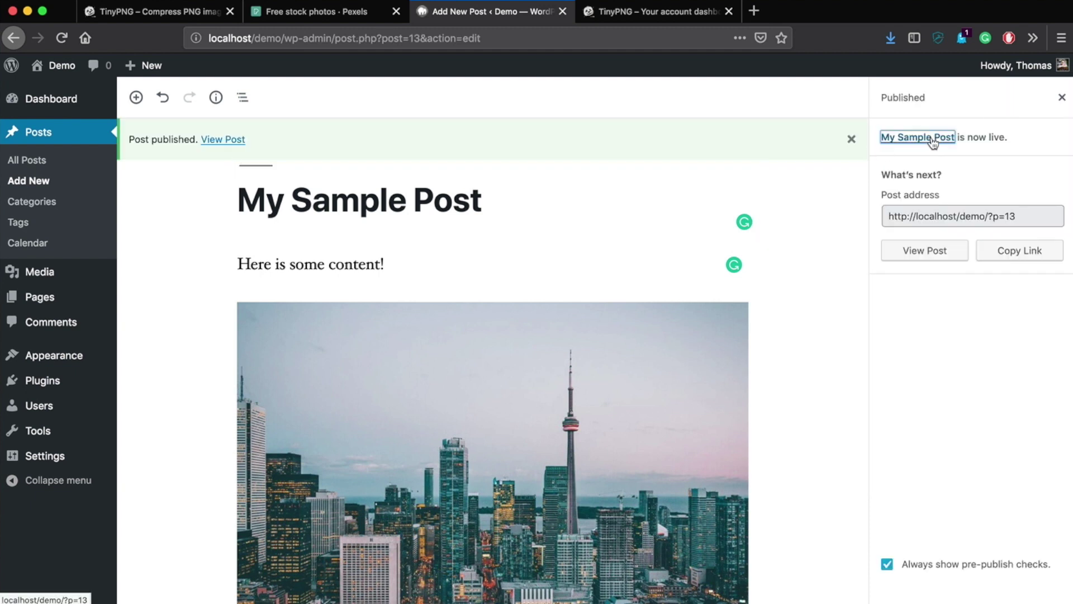
Open the published "My Sample Post" on the live site and inspect the skyline image's HTML element.
{"action": "left_click", "coordinate": [933, 140]}
{"action": "scroll", "coordinate": [555, 323], "scroll_direction": "down", "scroll_amount": 5}
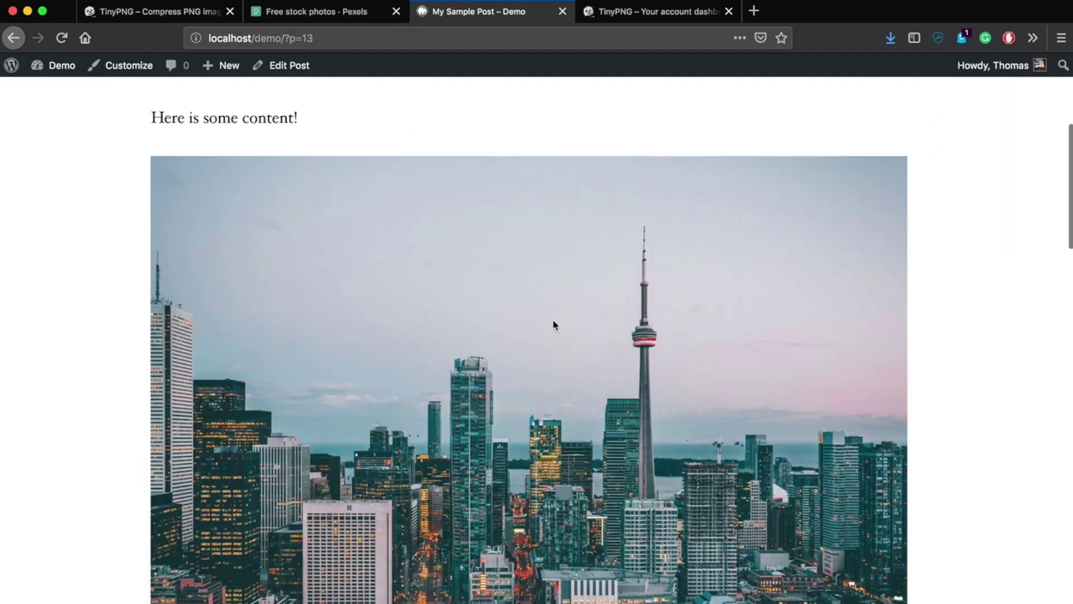
{"action": "right_click", "coordinate": [275, 300]}
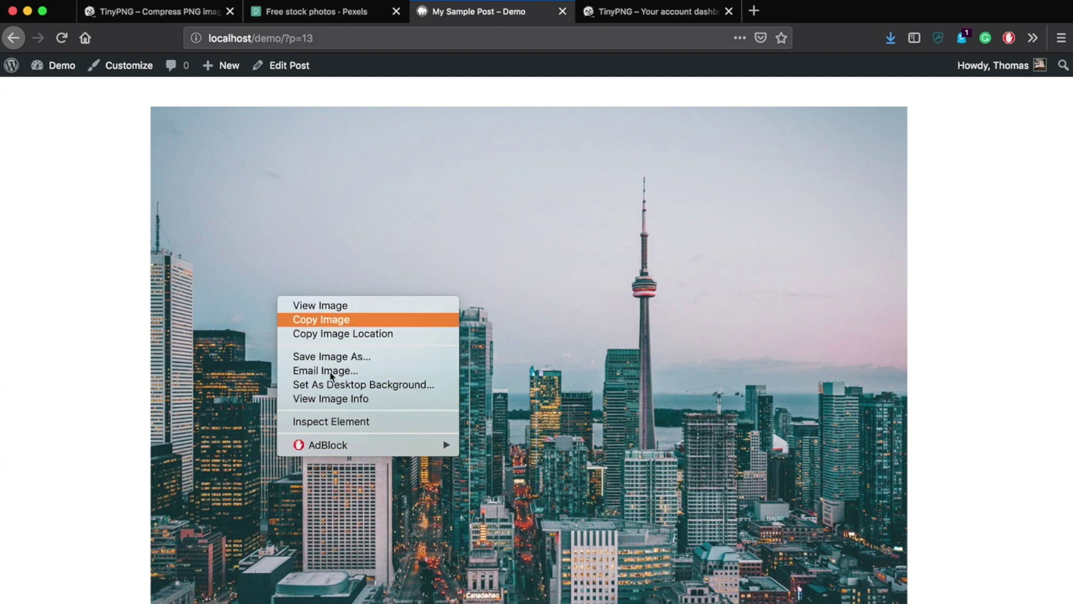
{"action": "left_click", "coordinate": [325, 421]}
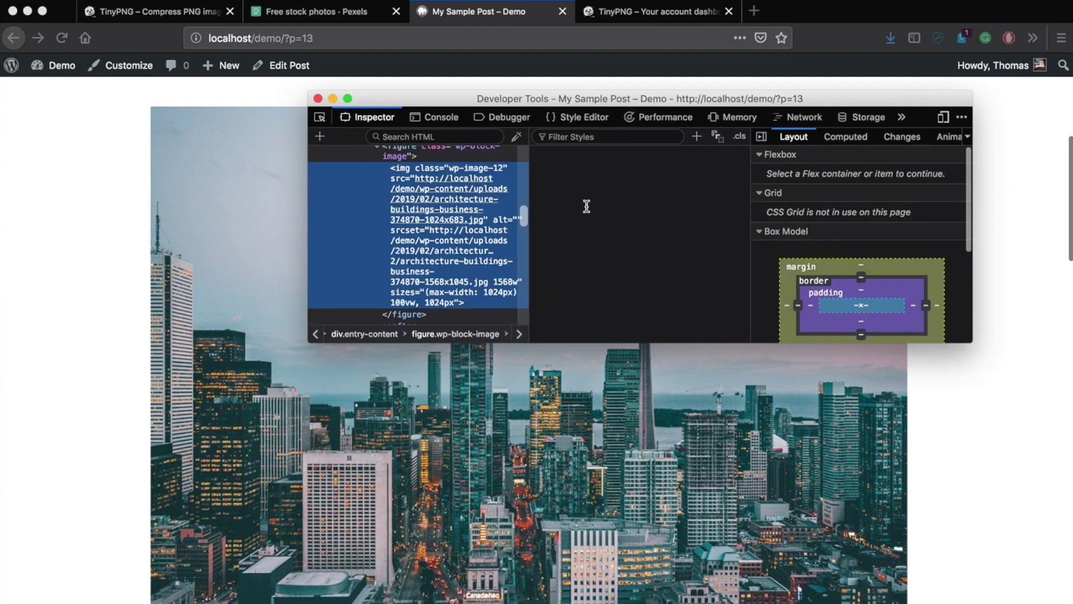
Dock the developer tools to the bottom of the browser, look over the post page, and close the tools.
{"action": "left_click", "coordinate": [957, 135]}
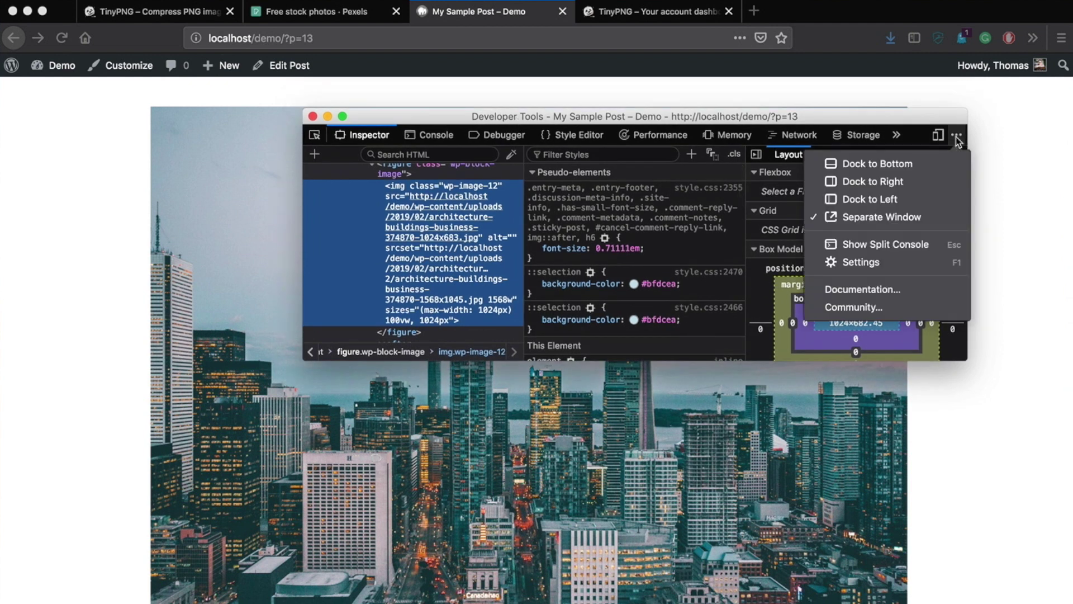
{"action": "left_click", "coordinate": [873, 164]}
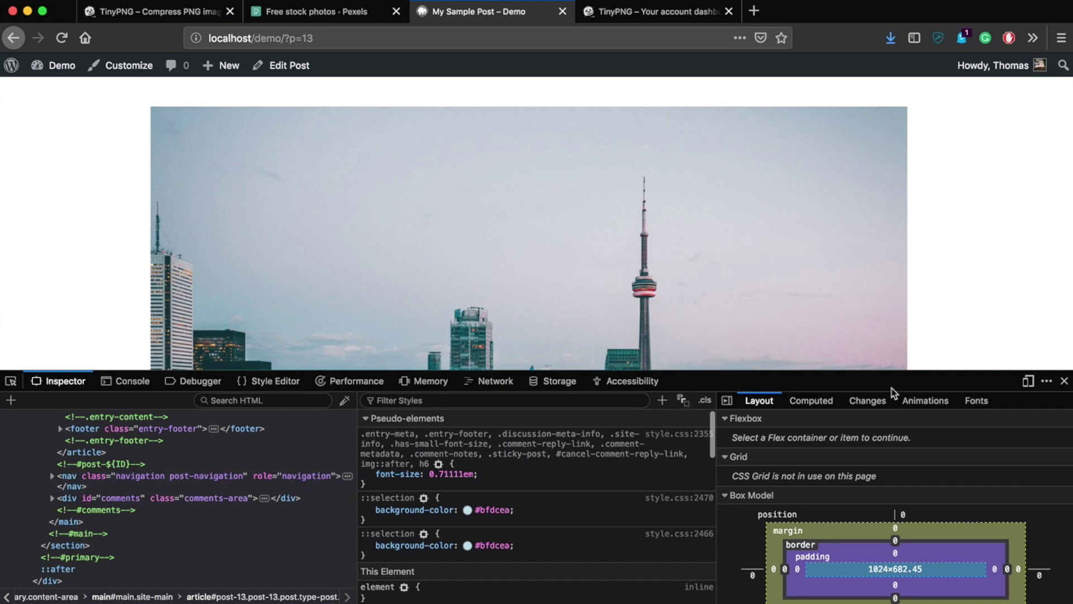
{"action": "scroll", "coordinate": [655, 312], "scroll_direction": "down", "scroll_amount": 10}
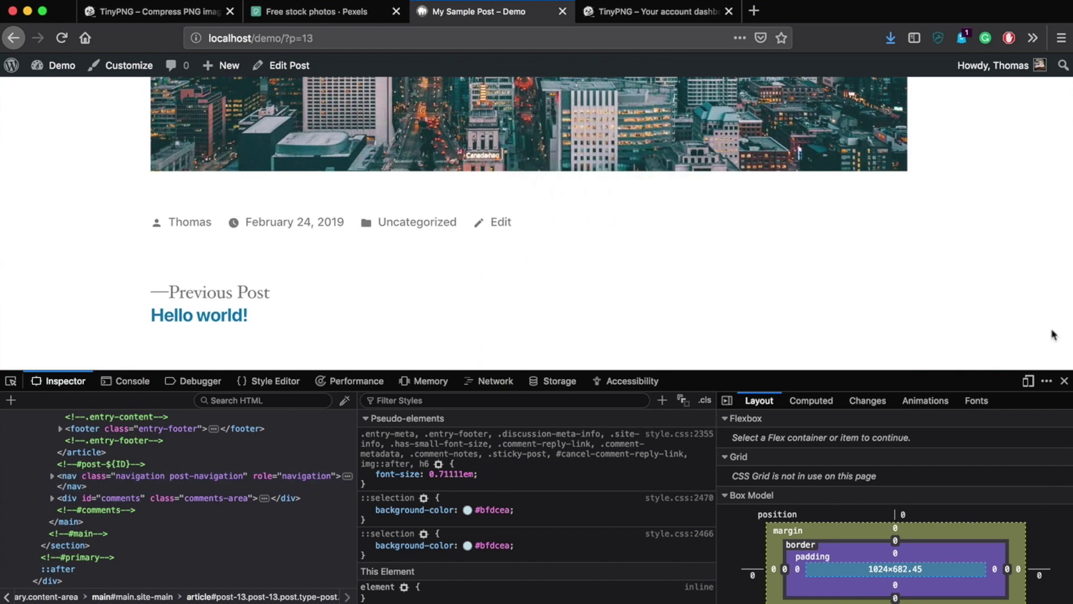
{"action": "left_click", "coordinate": [1064, 381]}
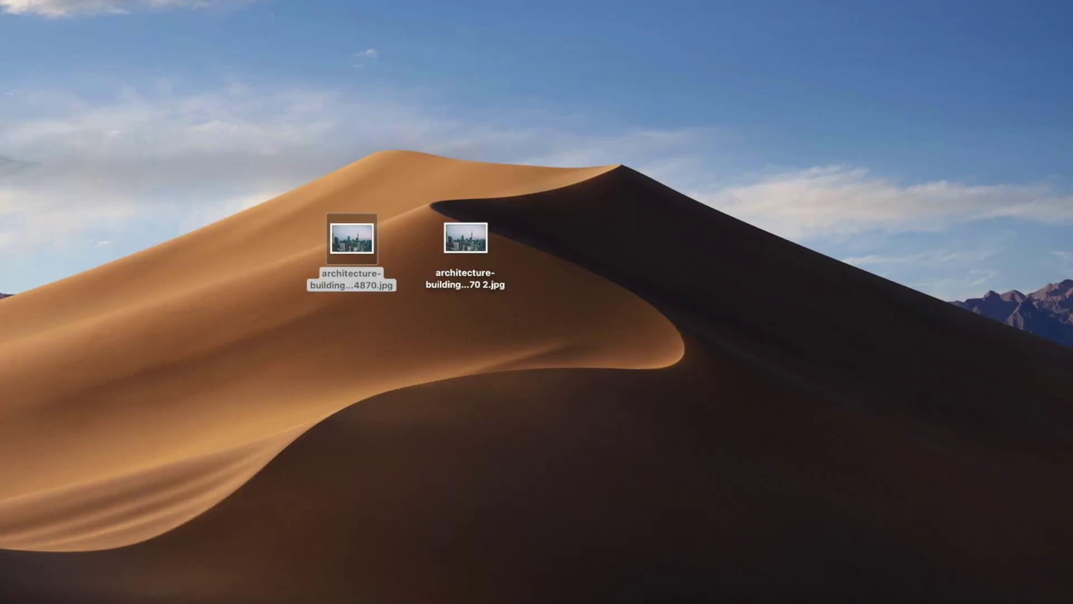
Switch to the Finder desktop, place the skyline image ending in 1045.jpg there, and check its file size in its file info.
{"action": "key", "text": "super+v"}
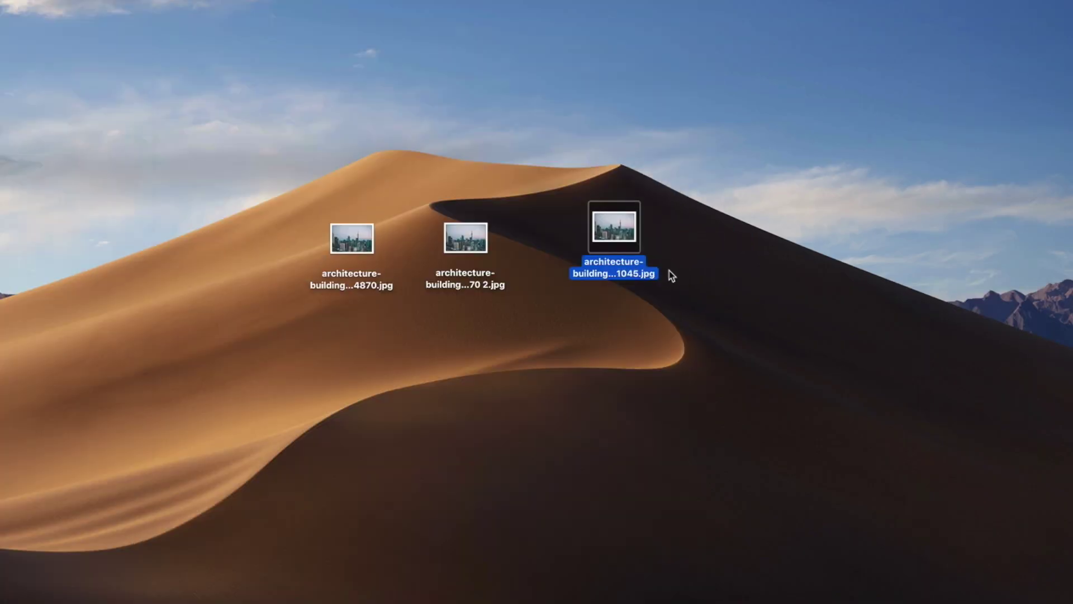
{"action": "key", "text": "super+i"}
{"action": "key", "text": "super+w"}
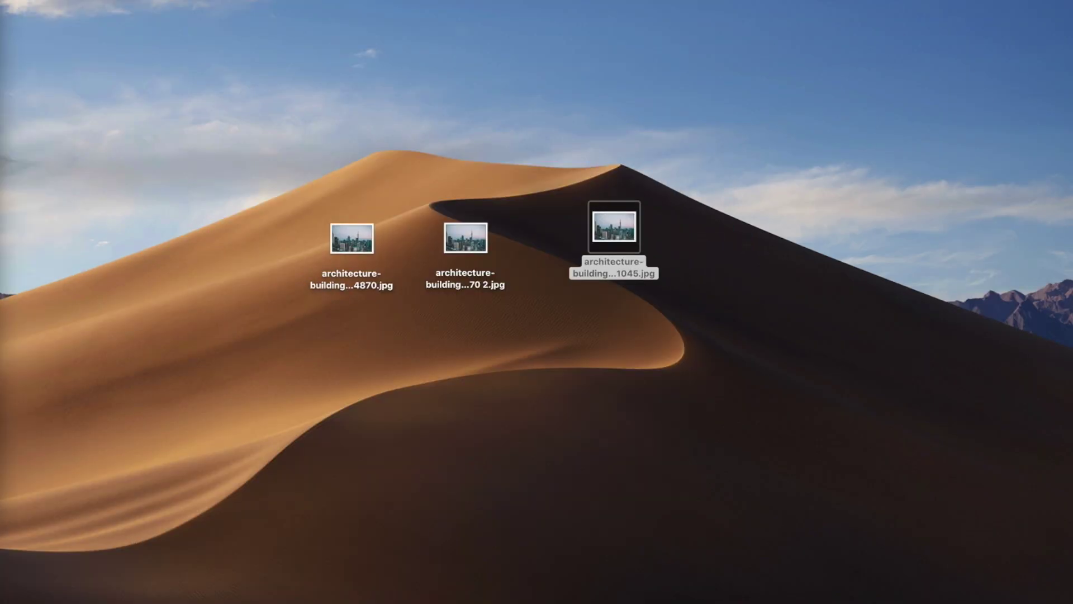
{"action": "key", "text": "super+i"}
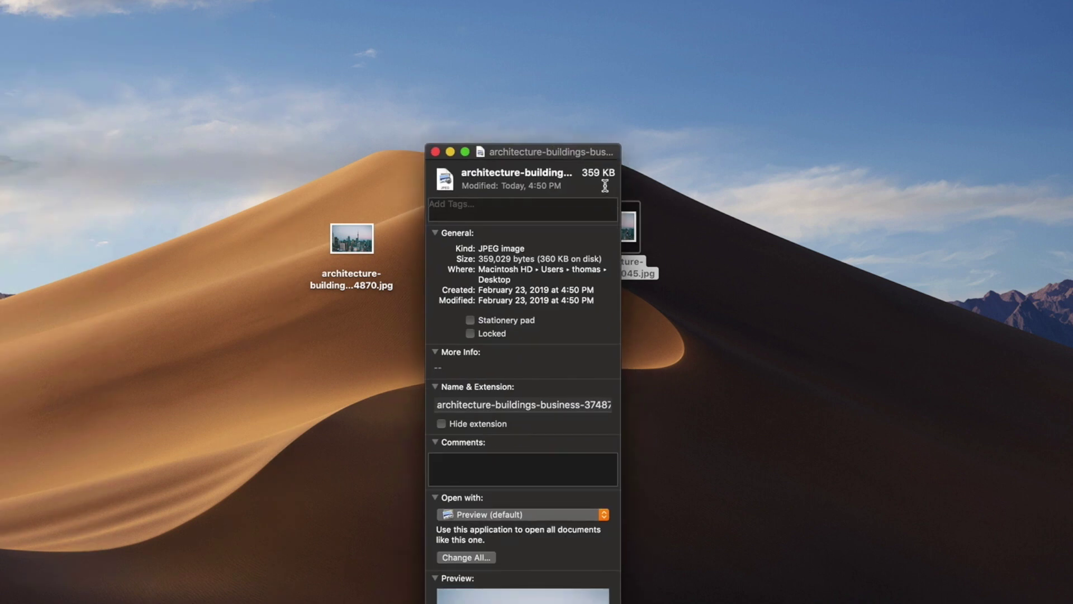
{"action": "key", "text": "super+d"}
{"action": "left_click", "coordinate": [435, 152]}
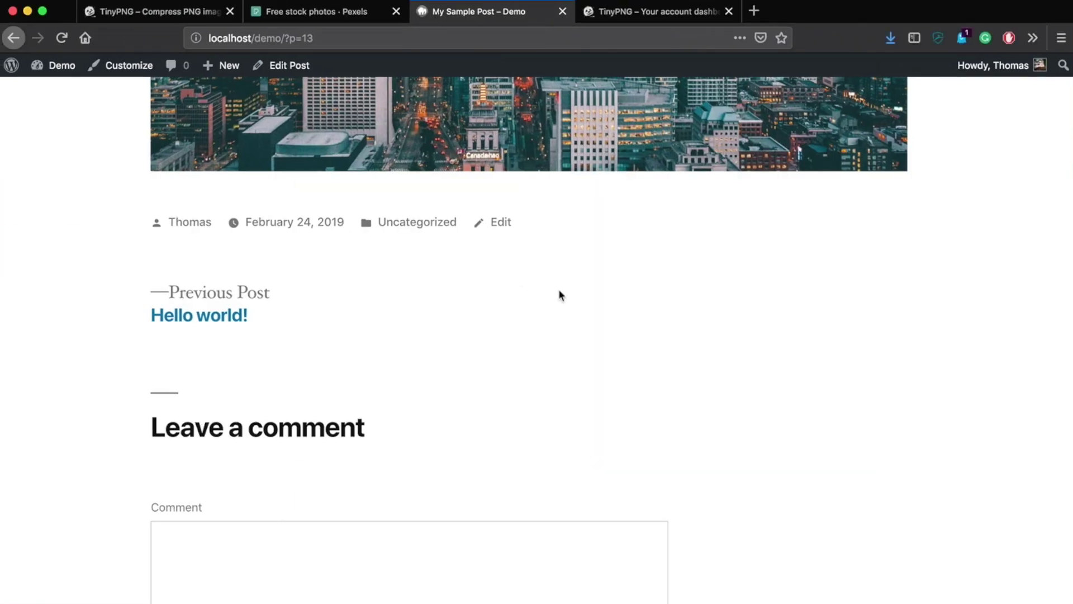
Return to the browser and examine how the skyline image displays within the published "My Sample Post" page.
{"action": "scroll", "coordinate": [558, 290], "scroll_direction": "up", "scroll_amount": 10}
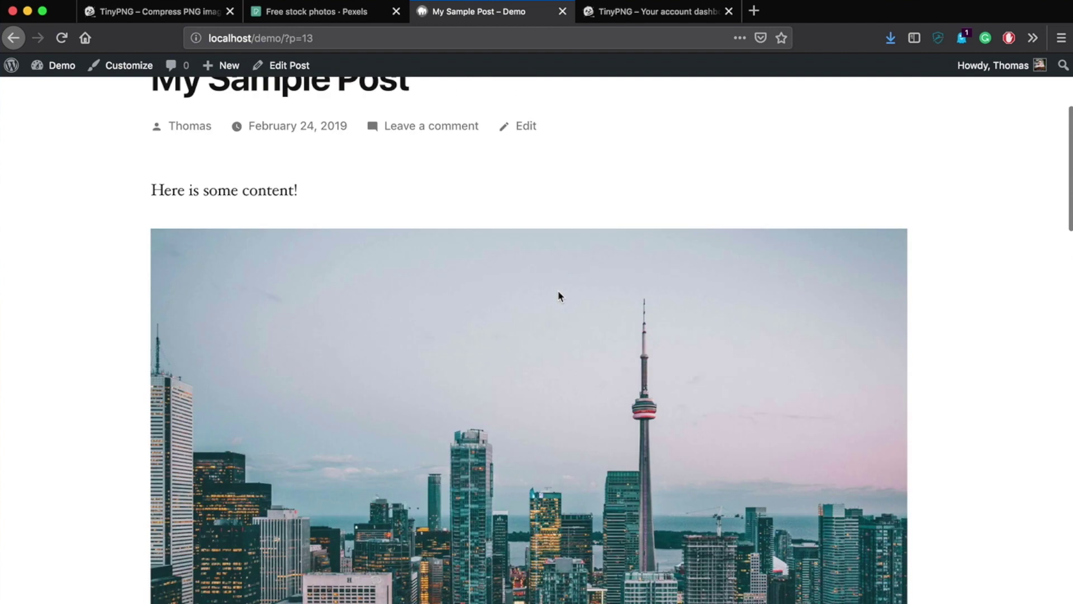
{"action": "scroll", "coordinate": [558, 290], "scroll_direction": "down", "scroll_amount": 1}
{"action": "scroll", "coordinate": [558, 290], "scroll_direction": "down", "scroll_amount": 3}
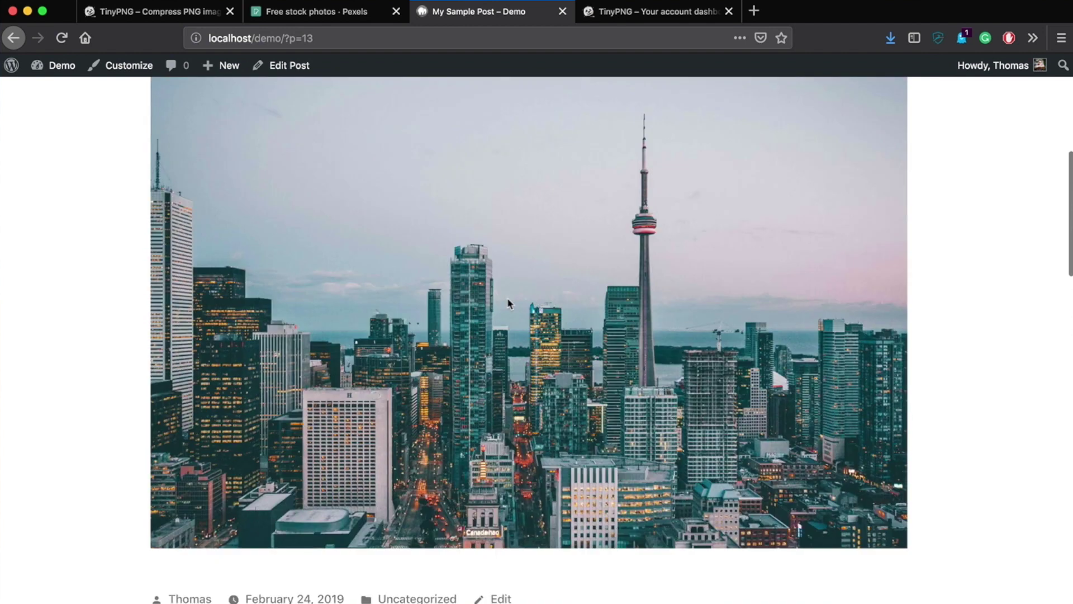
{"action": "scroll", "coordinate": [509, 304], "scroll_direction": "down", "scroll_amount": 1}
{"action": "scroll", "coordinate": [529, 330], "scroll_direction": "up", "scroll_amount": 5}
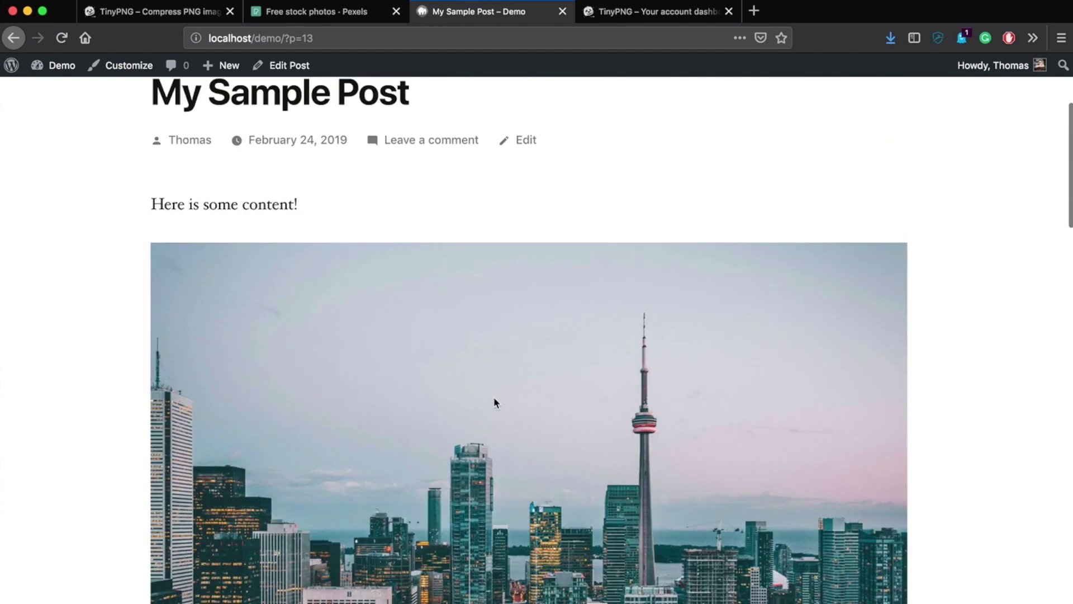
{"action": "scroll", "coordinate": [494, 402], "scroll_direction": "down", "scroll_amount": 4}
{"action": "scroll", "coordinate": [372, 270], "scroll_direction": "up", "scroll_amount": 4}
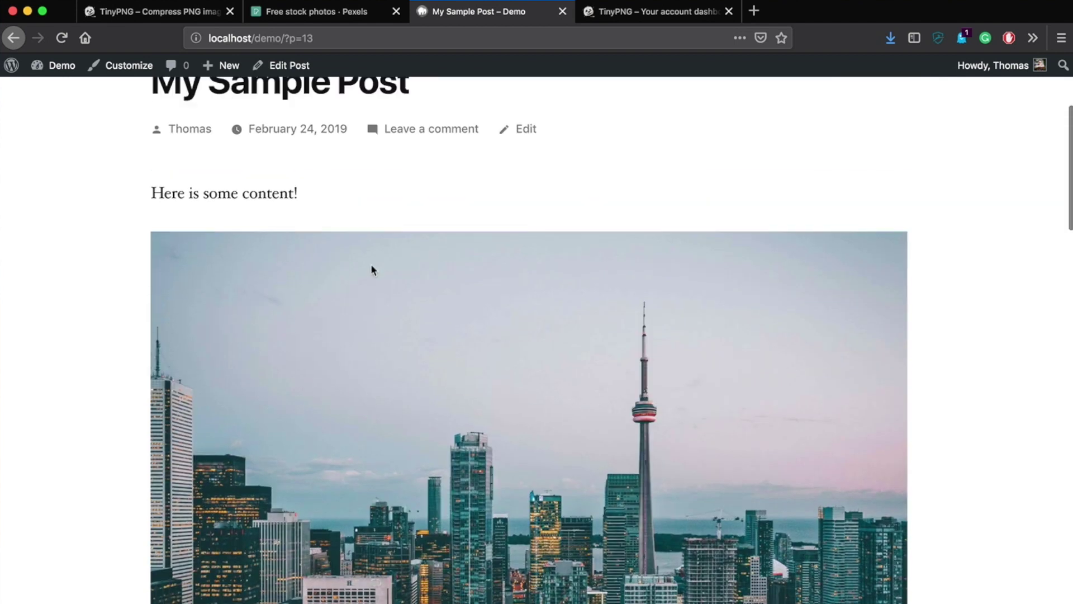
{"action": "scroll", "coordinate": [372, 271], "scroll_direction": "up", "scroll_amount": 1}
{"action": "scroll", "coordinate": [833, 359], "scroll_direction": "up", "scroll_amount": 5}
{"action": "scroll", "coordinate": [836, 359], "scroll_direction": "down", "scroll_amount": 15}
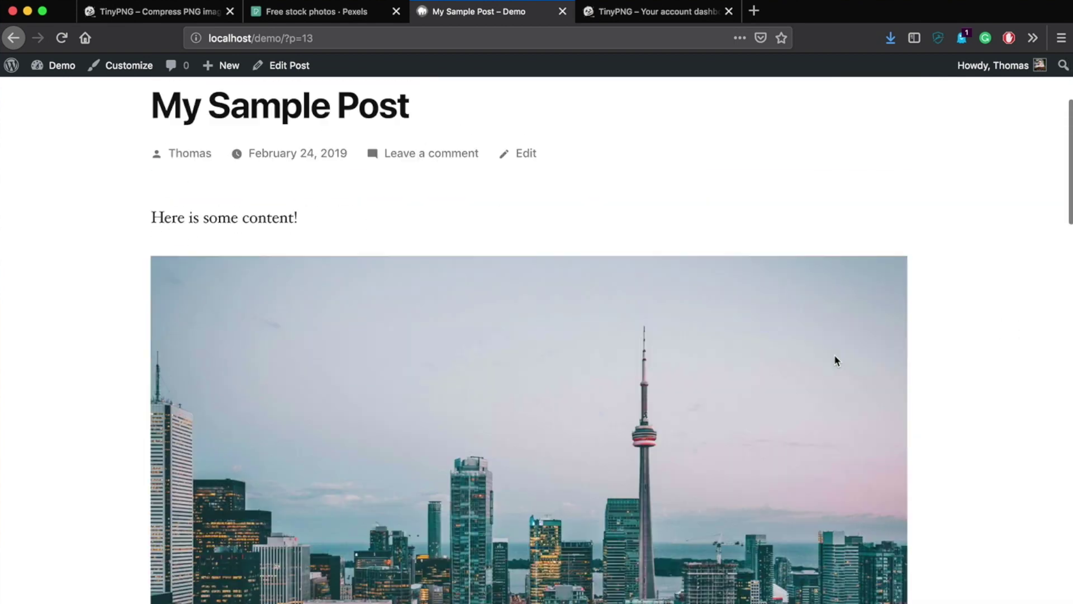
{"action": "scroll", "coordinate": [767, 322], "scroll_direction": "up", "scroll_amount": 4}
{"action": "left_click_drag", "start_coordinate": [761, 315], "coordinate": [1001, 328]}
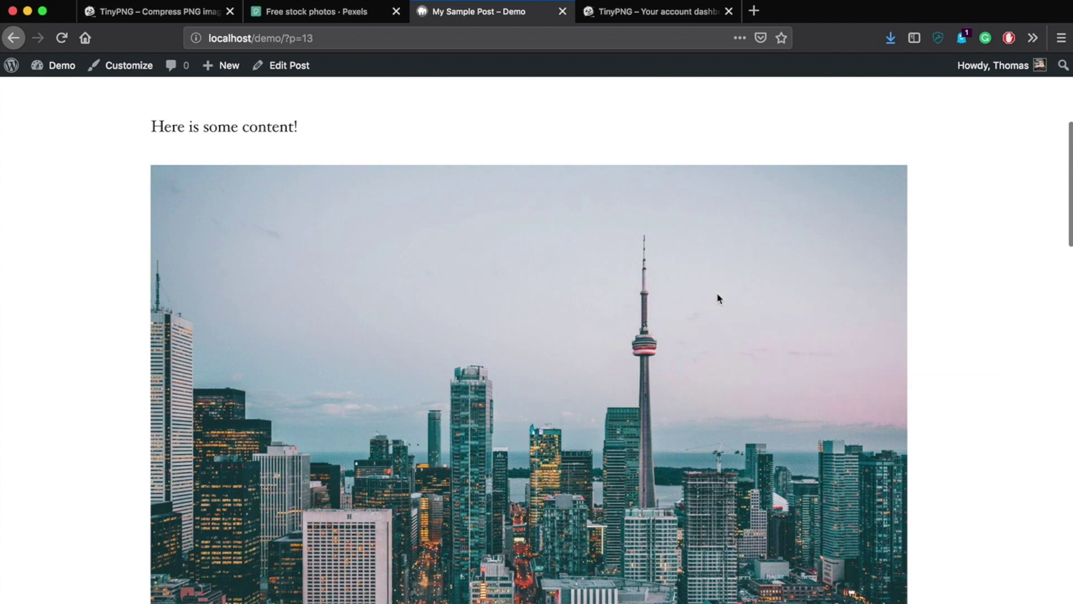
{"action": "scroll", "coordinate": [688, 331], "scroll_direction": "up", "scroll_amount": 5}
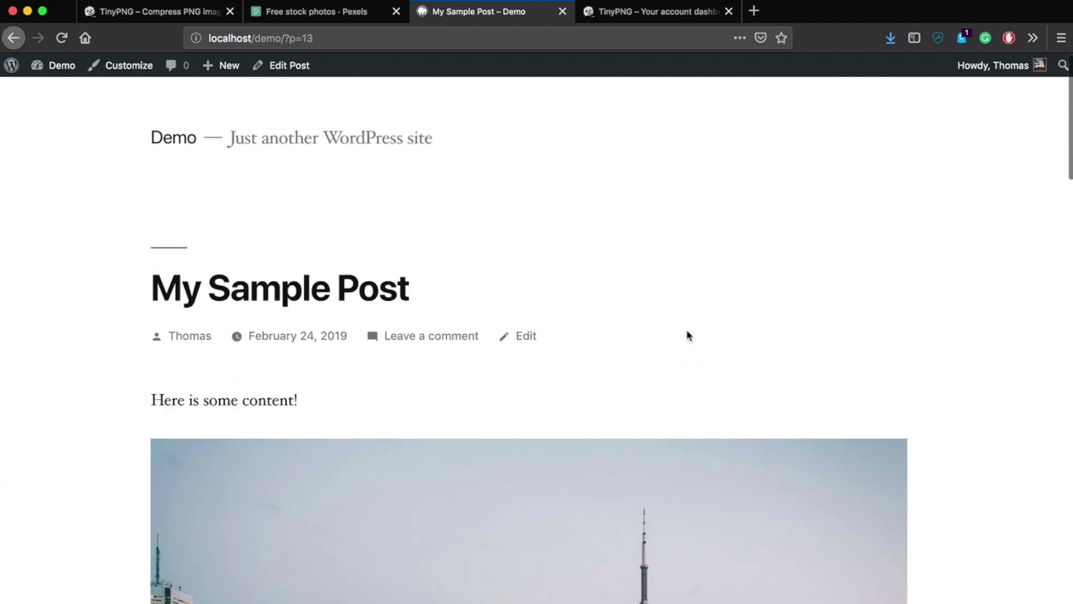
{"action": "scroll", "coordinate": [682, 337], "scroll_direction": "down", "scroll_amount": 6}
{"action": "scroll", "coordinate": [684, 340], "scroll_direction": "down", "scroll_amount": 3}
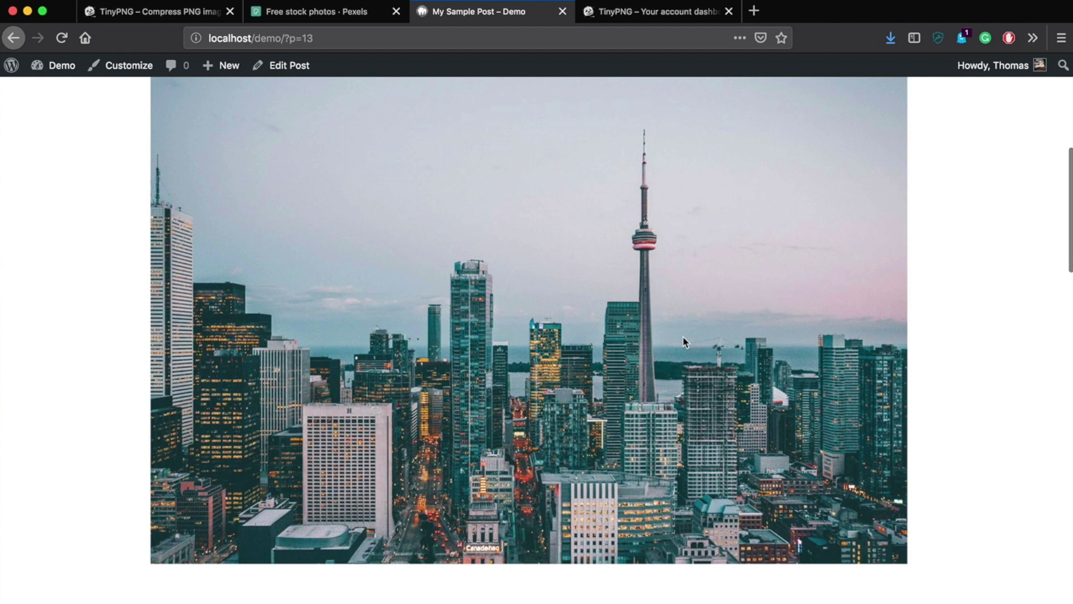
{"action": "scroll", "coordinate": [685, 341], "scroll_direction": "up", "scroll_amount": 1}
{"action": "scroll", "coordinate": [686, 341], "scroll_direction": "up", "scroll_amount": 7}
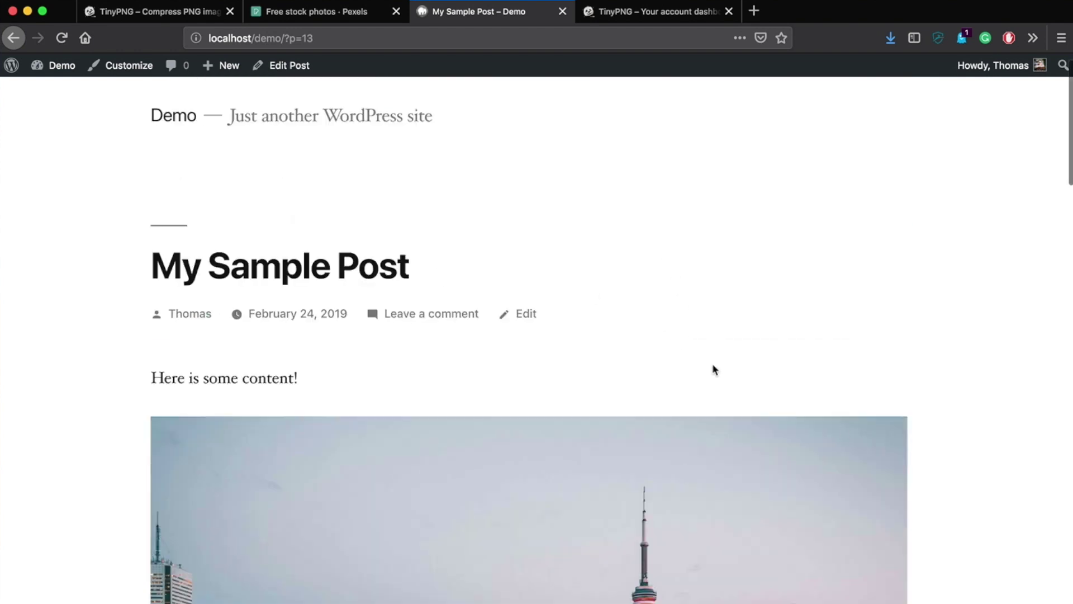
{"action": "scroll", "coordinate": [712, 366], "scroll_direction": "down", "scroll_amount": 4}
{"action": "scroll", "coordinate": [711, 367], "scroll_direction": "up", "scroll_amount": 1}
Look through the open TinyPNG and Pexels pages, and make My Sample Post the first browser tab.
{"action": "left_click", "coordinate": [644, 12]}
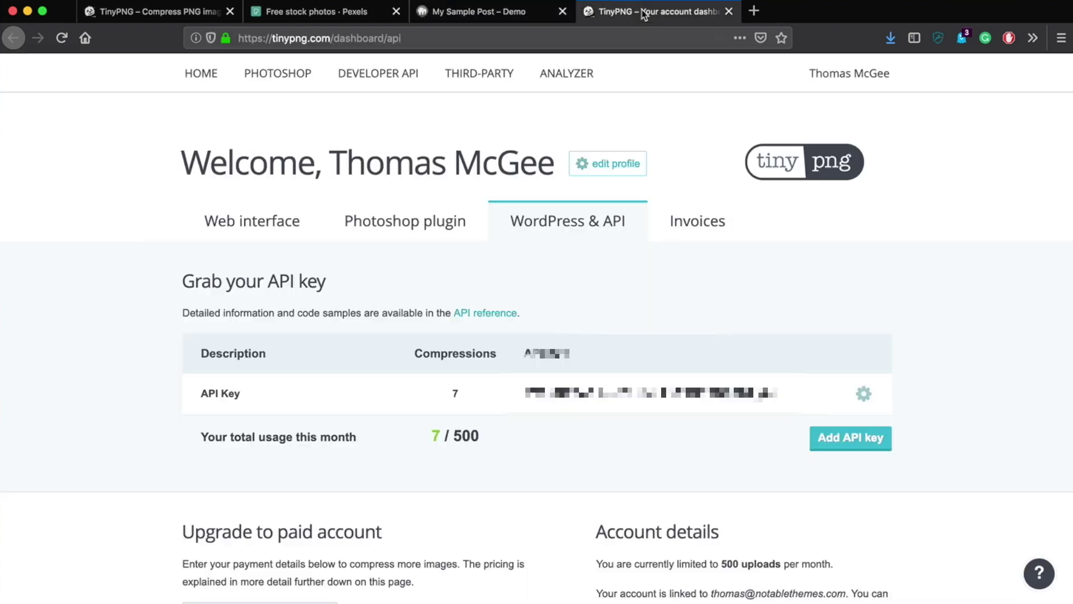
{"action": "left_click", "coordinate": [342, 12]}
{"action": "left_click", "coordinate": [139, 12]}
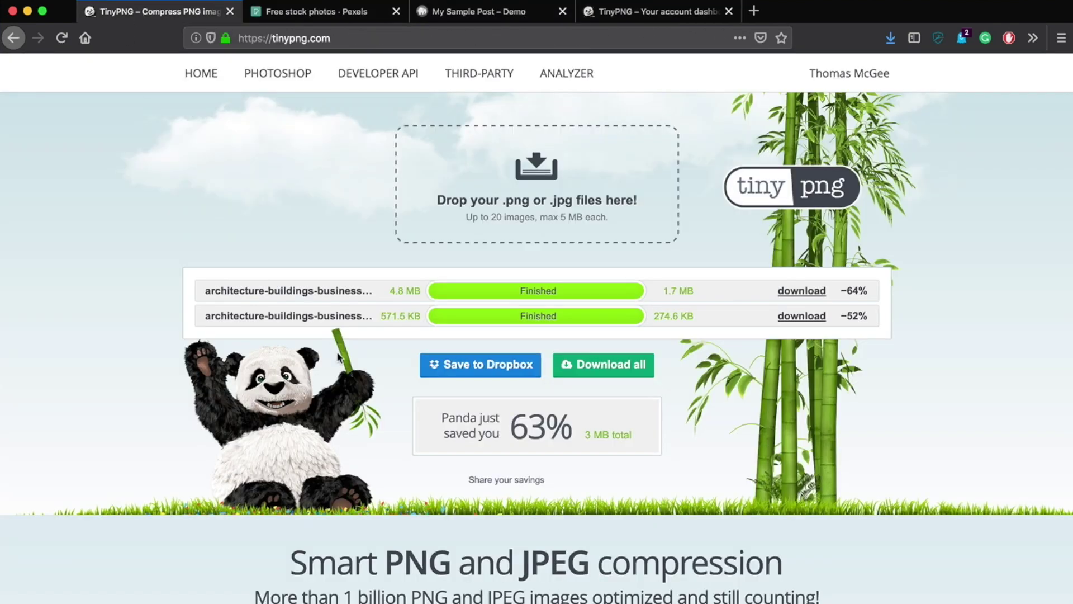
{"action": "left_click_drag", "start_coordinate": [480, 12], "coordinate": [148, 20]}
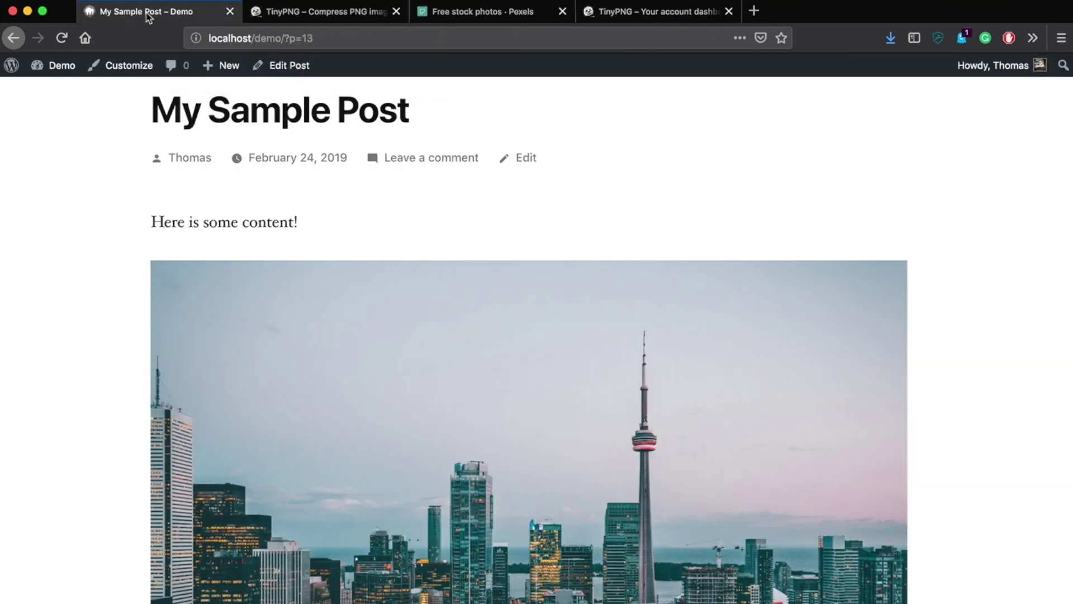
Go to the WordPress admin dashboard and open the Bulk Optimization page for media.
{"action": "left_click", "coordinate": [54, 89]}
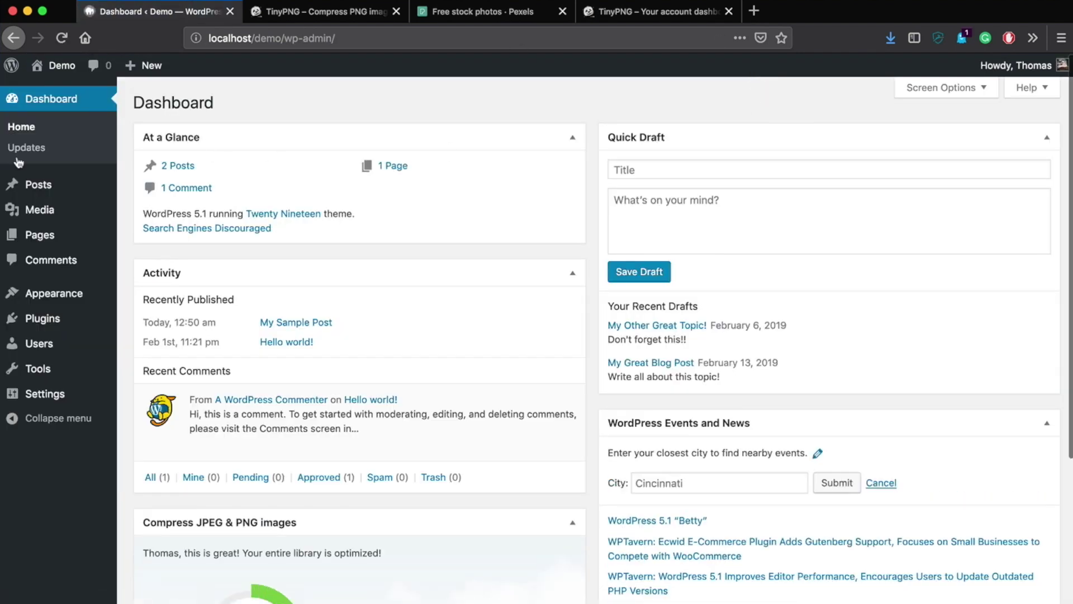
{"action": "mouse_move", "coordinate": [49, 194]}
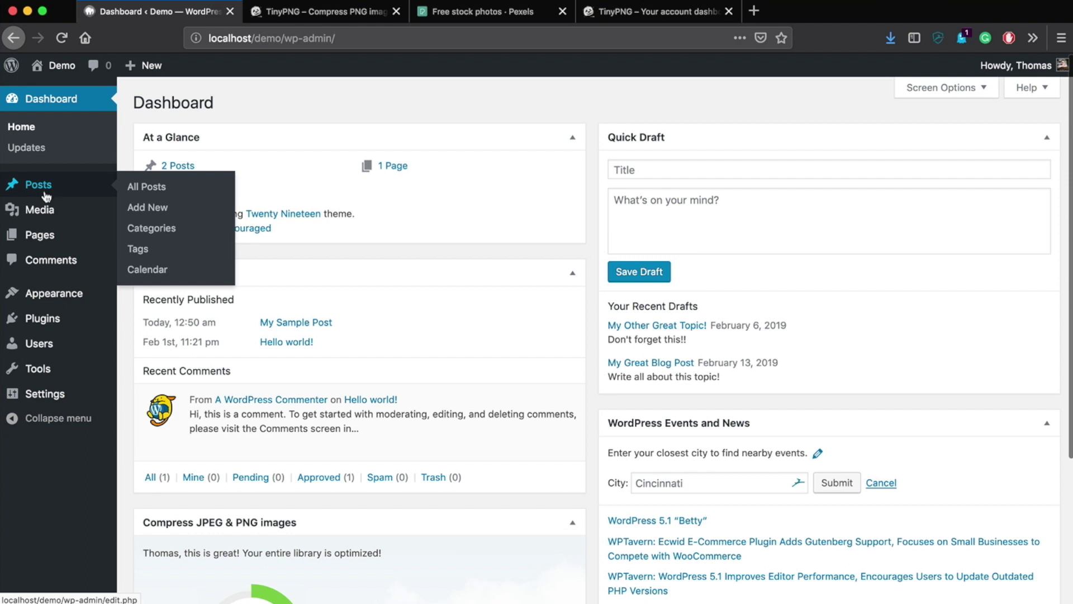
{"action": "mouse_move", "coordinate": [48, 220]}
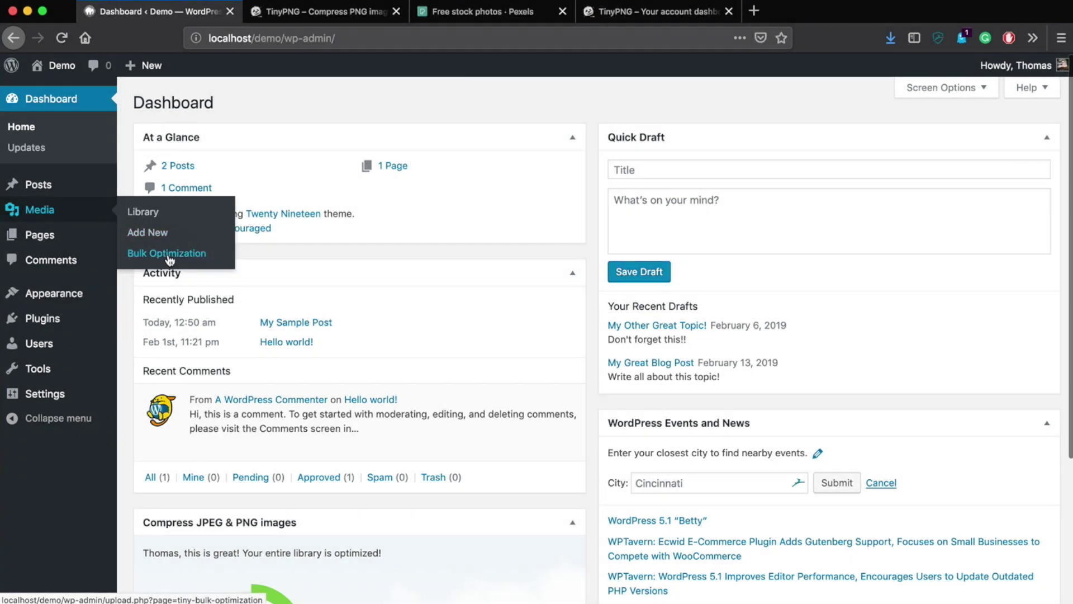
{"action": "left_click", "coordinate": [168, 255]}
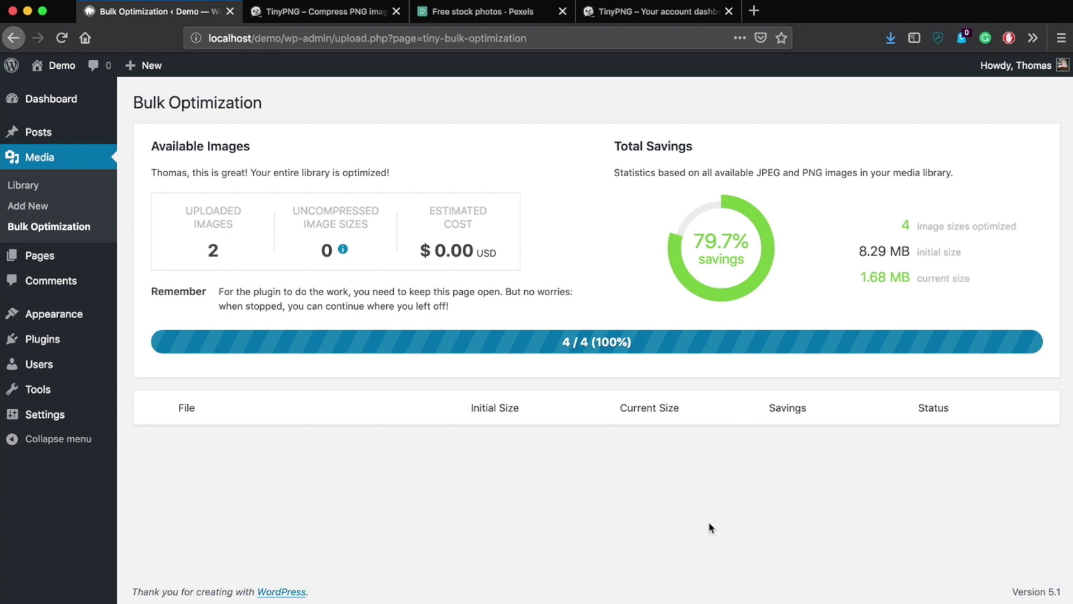
Review the file table on the Bulk Optimization page and return to the Dashboard.
{"action": "left_click_drag", "start_coordinate": [397, 409], "coordinate": [875, 428]}
{"action": "left_click", "coordinate": [870, 473]}
{"action": "left_click", "coordinate": [63, 100]}
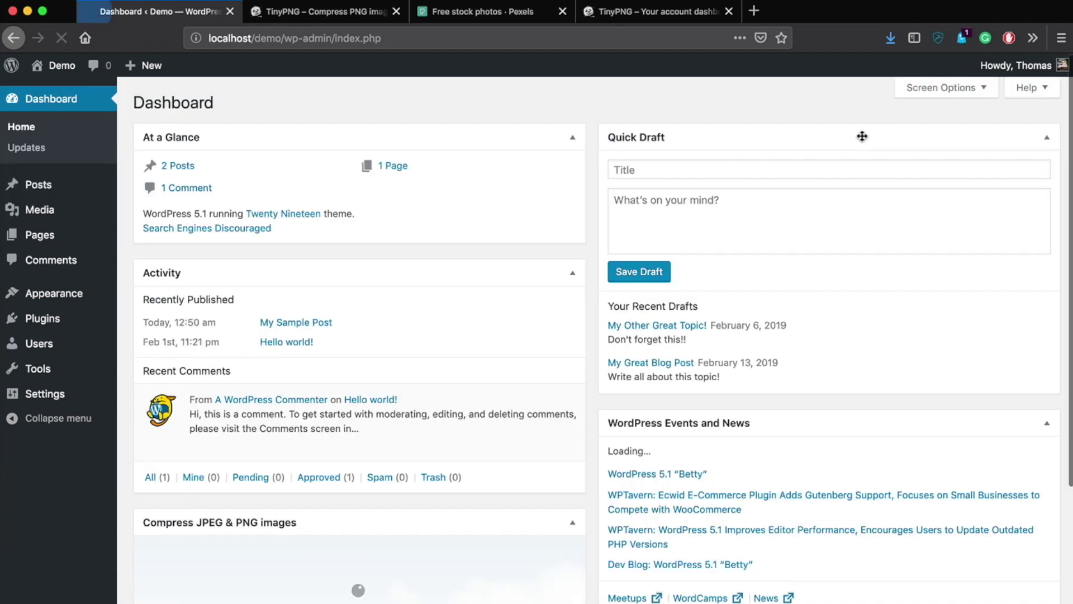